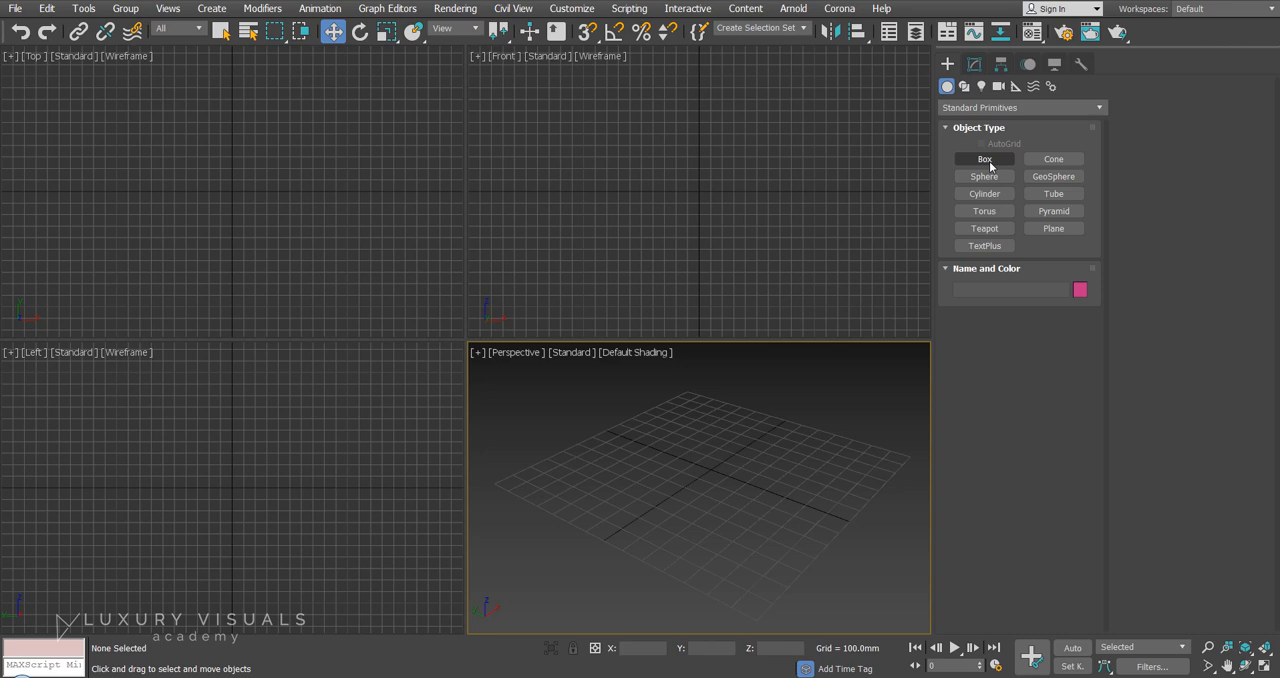
Create a box about 603 mm long, 564 mm wide and 373 mm high near the centre of the perspective view's grid.
{"action": "left_click", "coordinate": [989, 164]}
{"action": "mouse_move", "coordinate": [669, 427]}
{"action": "left_mouse_down"}
{"action": "mouse_move", "coordinate": [711, 500]}
{"action": "mouse_move", "coordinate": [690, 513]}
{"action": "left_mouse_up"}
{"action": "left_click", "coordinate": [698, 378]}
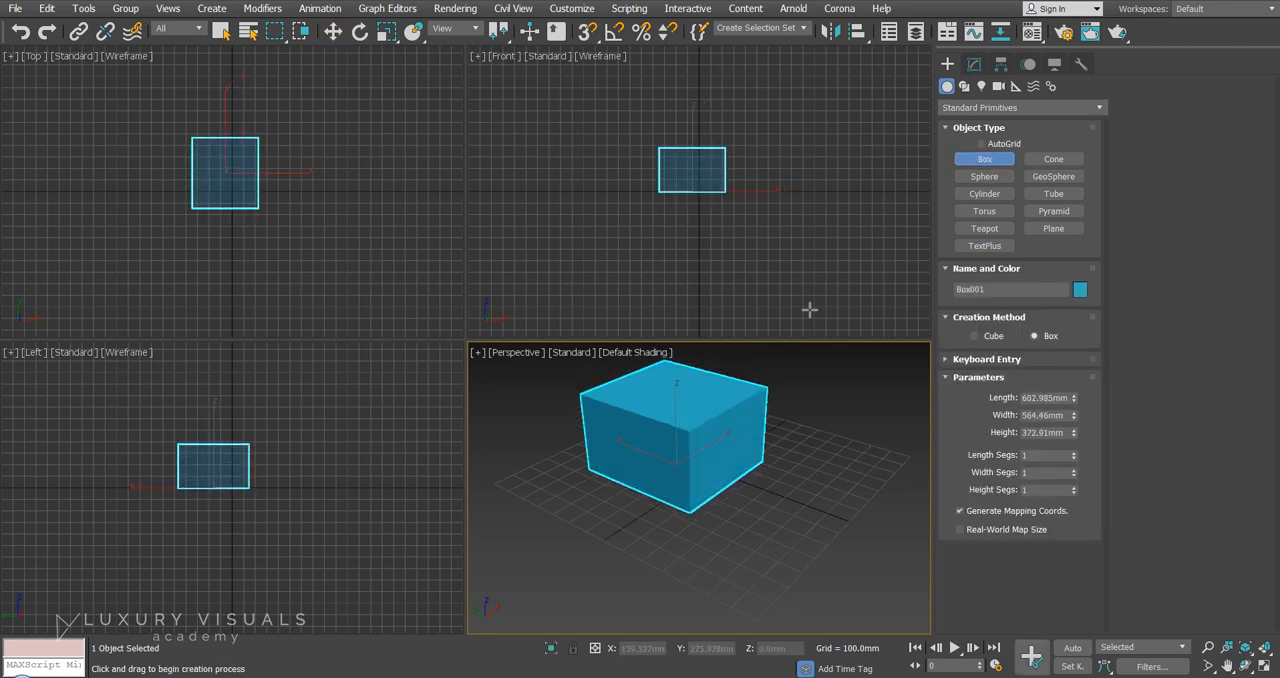
Create a sphere with a radius of about 299 mm beside the box, then finish the creation command.
{"action": "left_click", "coordinate": [984, 176]}
{"action": "left_click_drag", "start_coordinate": [815, 480], "coordinate": [820, 519]}
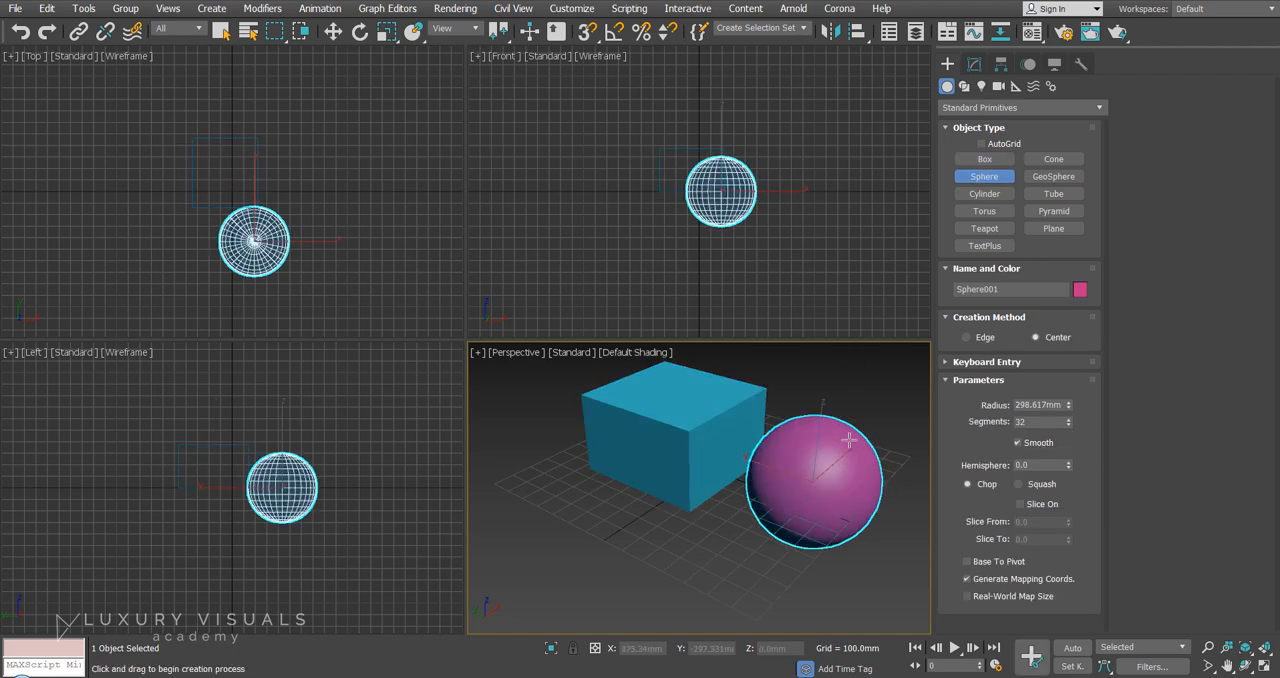
{"action": "key", "text": "w"}
Add two boxes in front of the first one, about 422 × 465 × 398 mm and about 169 × 238 × 327 mm.
{"action": "left_click", "coordinate": [985, 160]}
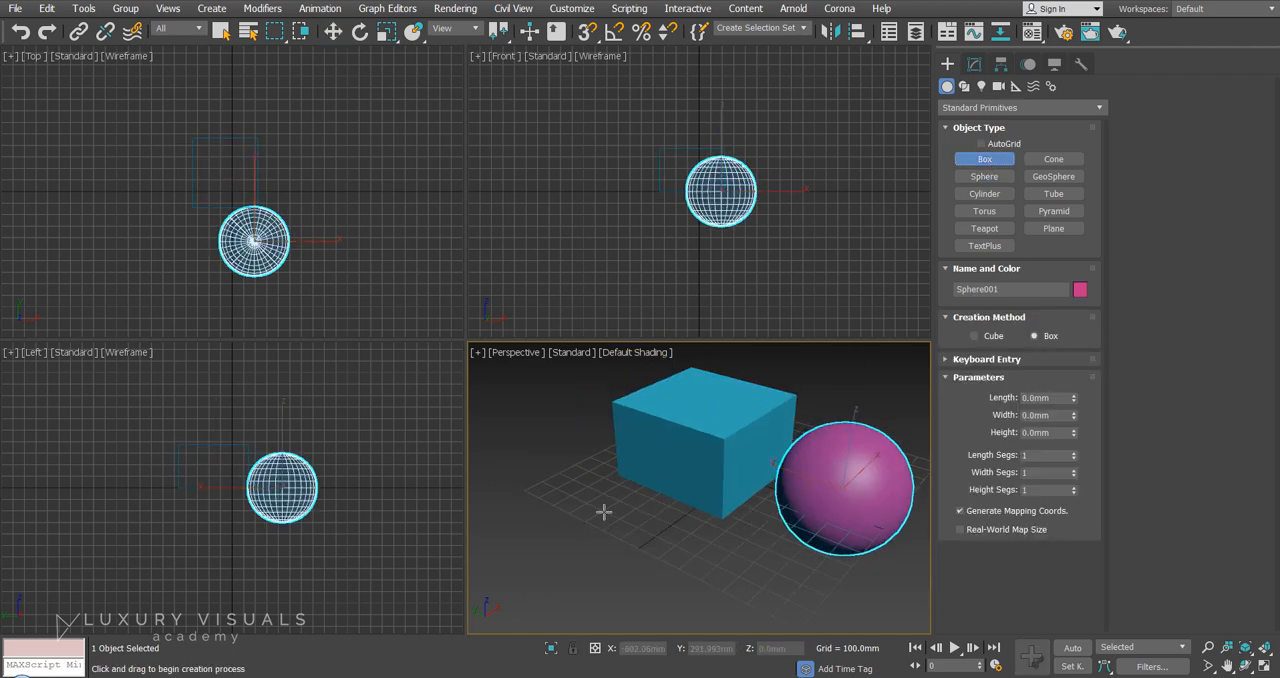
{"action": "left_click_drag", "start_coordinate": [603, 512], "coordinate": [592, 618]}
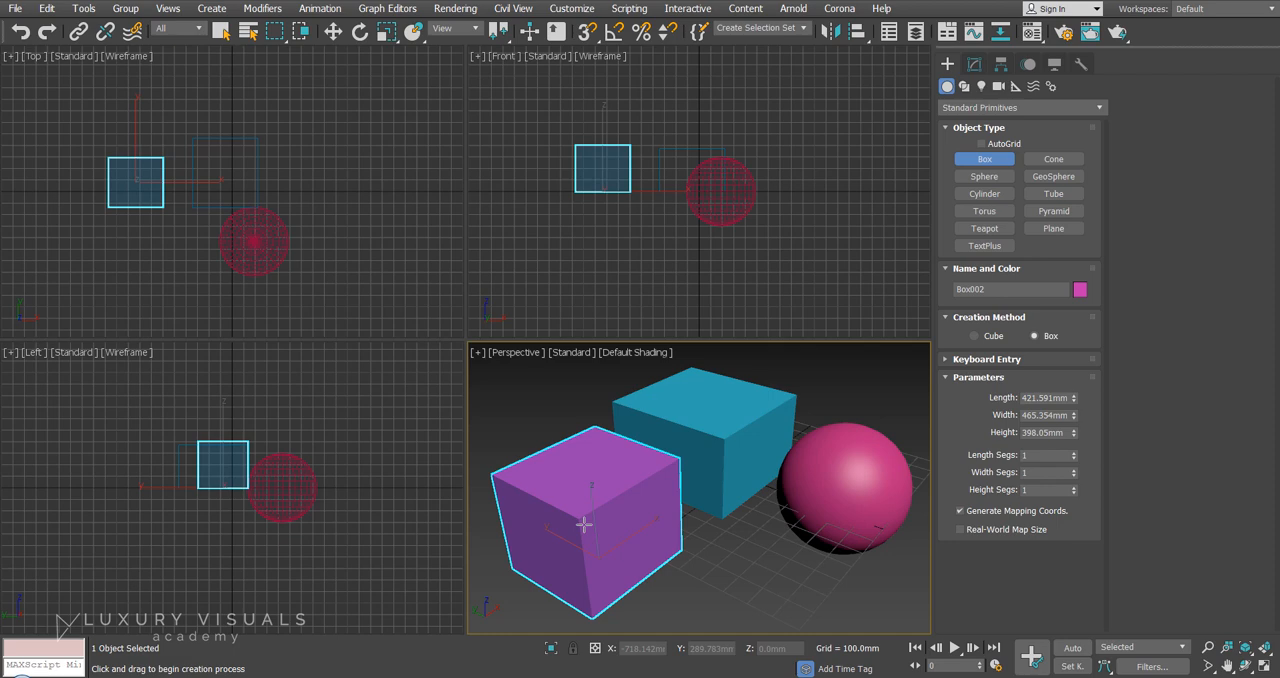
{"action": "left_click_drag", "start_coordinate": [748, 562], "coordinate": [752, 624]}
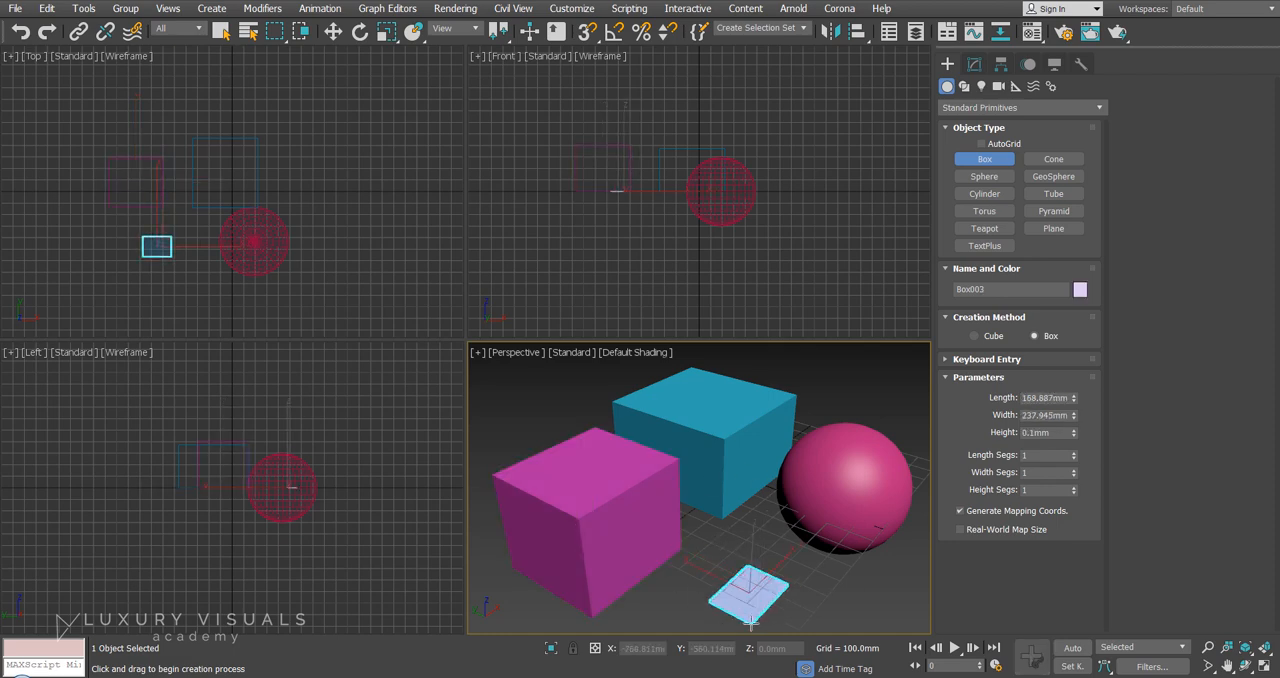
{"action": "left_click", "coordinate": [748, 399]}
Move the small lavender box slightly on the ground plane and shift the blue box along Y to about 233 mm.
{"action": "key", "text": "w"}
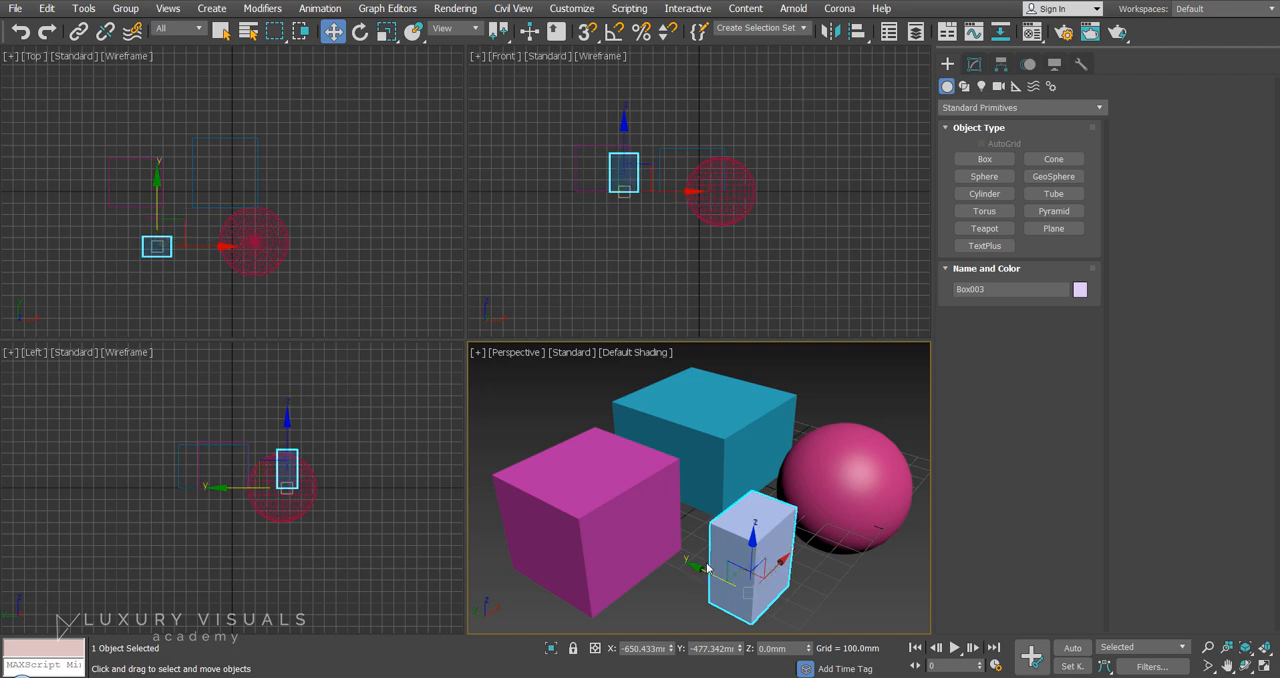
{"action": "mouse_move", "coordinate": [728, 578]}
{"action": "left_mouse_down"}
{"action": "mouse_move", "coordinate": [700, 566]}
{"action": "mouse_move", "coordinate": [722, 558]}
{"action": "mouse_move", "coordinate": [683, 572]}
{"action": "mouse_move", "coordinate": [726, 572]}
{"action": "left_mouse_up"}
{"action": "left_click", "coordinate": [715, 492]}
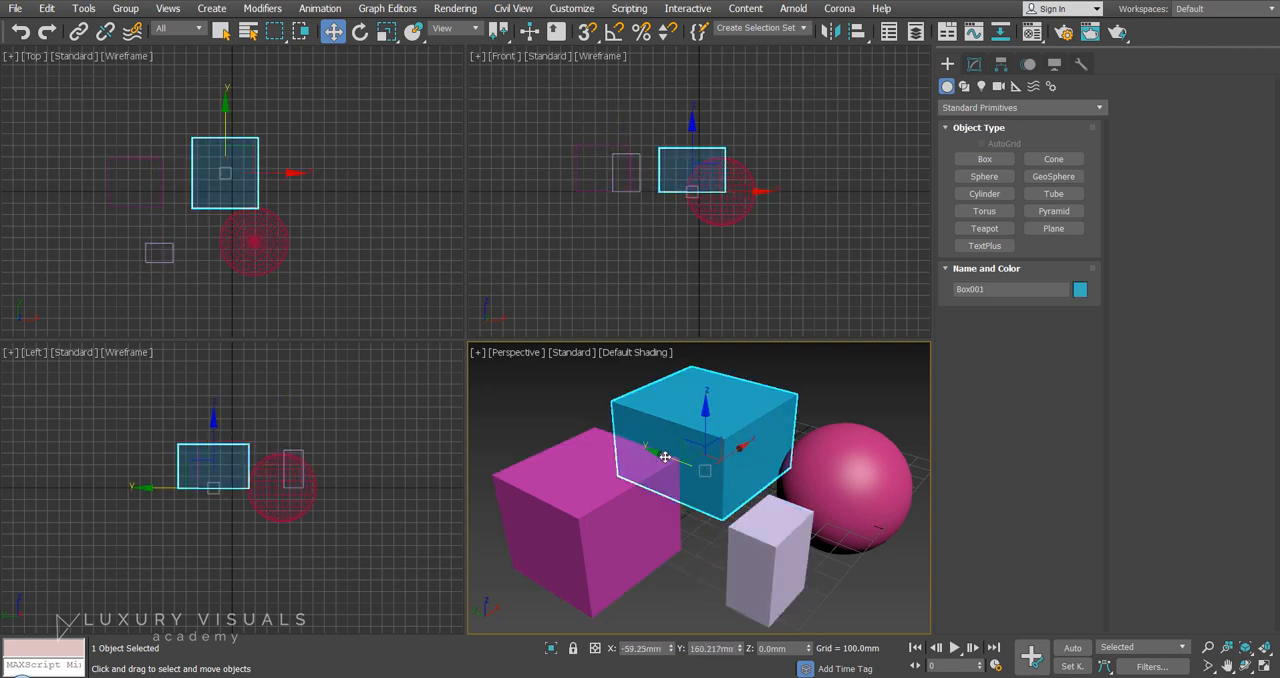
{"action": "mouse_move", "coordinate": [664, 457]}
{"action": "left_mouse_down"}
{"action": "mouse_move", "coordinate": [589, 429]}
{"action": "mouse_move", "coordinate": [663, 451]}
{"action": "left_mouse_up"}
{"action": "left_click", "coordinate": [600, 505]}
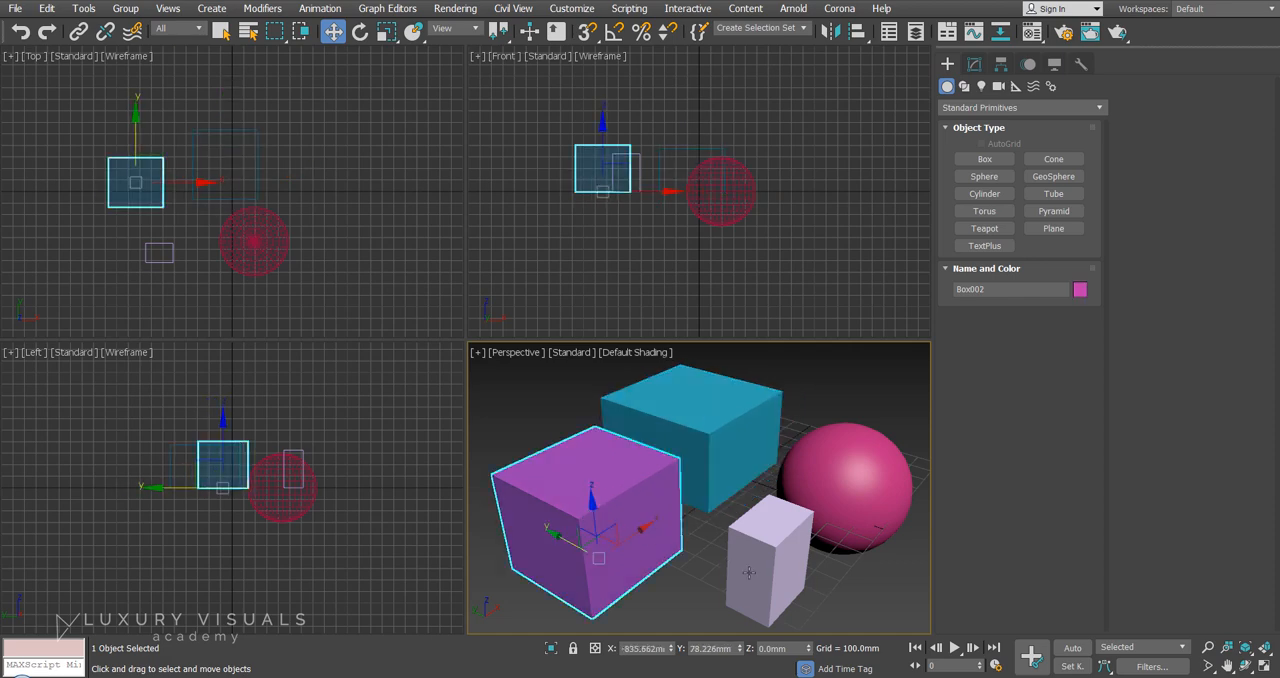
{"action": "left_click", "coordinate": [748, 572]}
Set the blue box's length to 600 mm and its width to about 243 mm.
{"action": "left_click", "coordinate": [700, 410]}
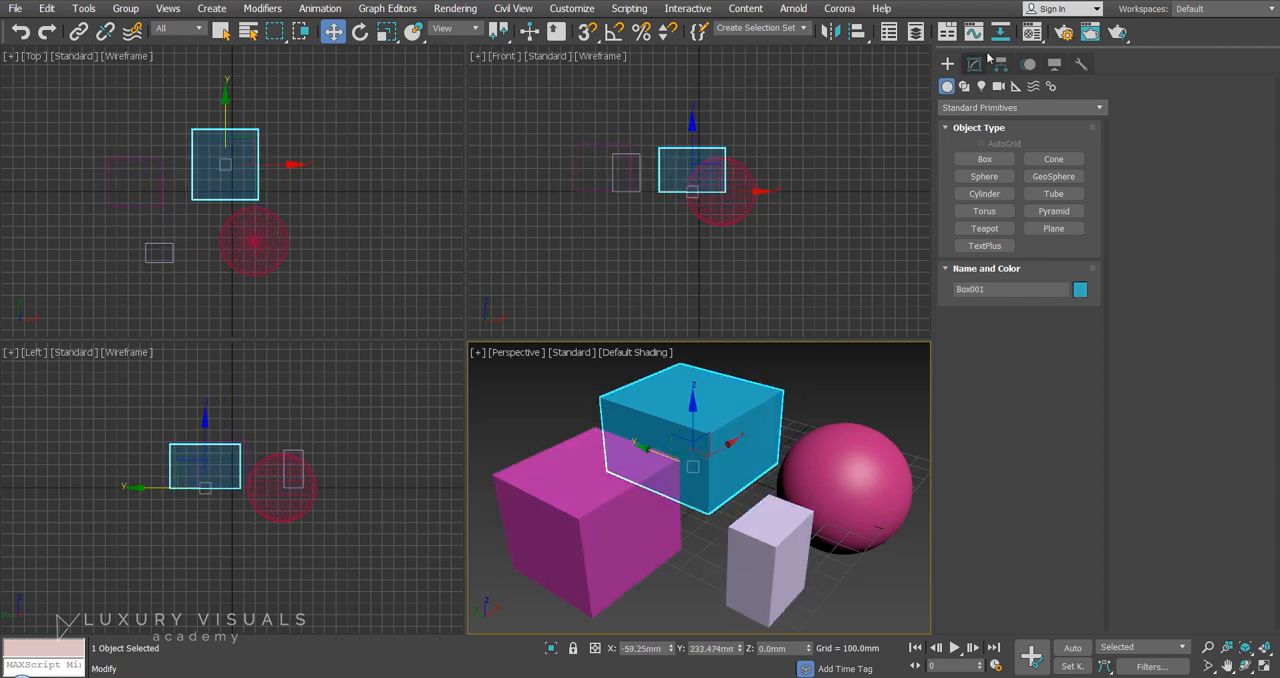
{"action": "left_click", "coordinate": [974, 65]}
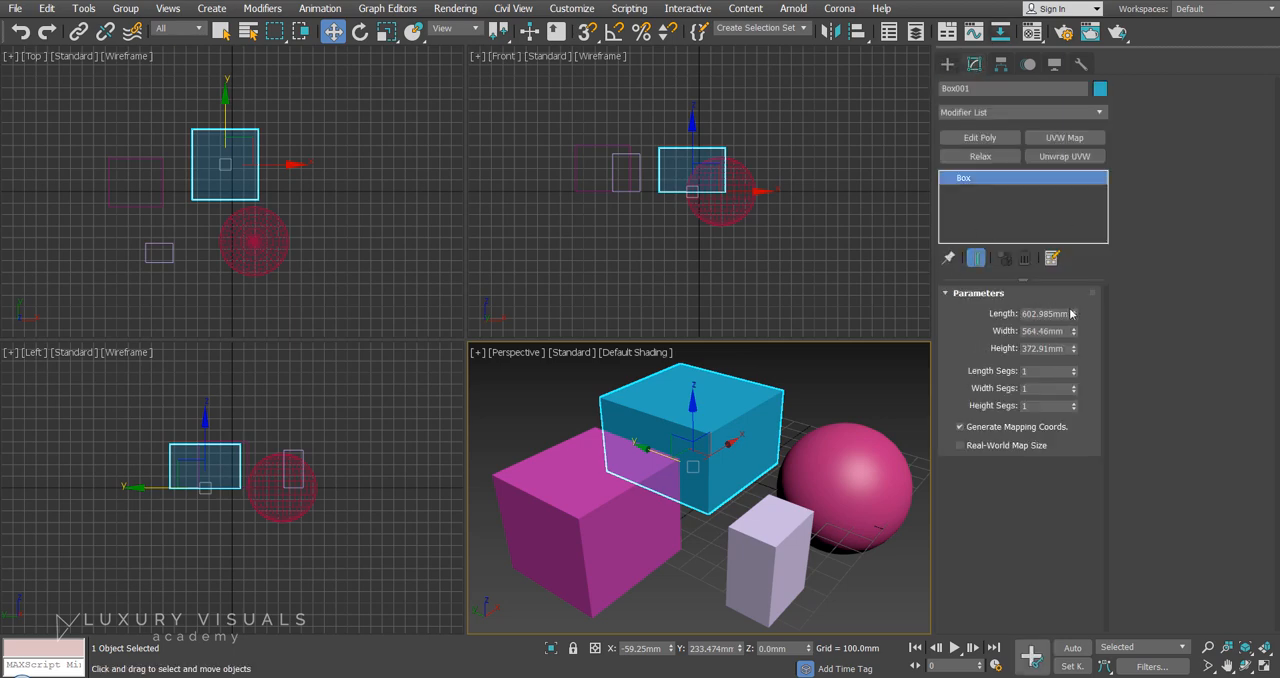
{"action": "left_click_drag", "start_coordinate": [1076, 316], "coordinate": [1041, 316]}
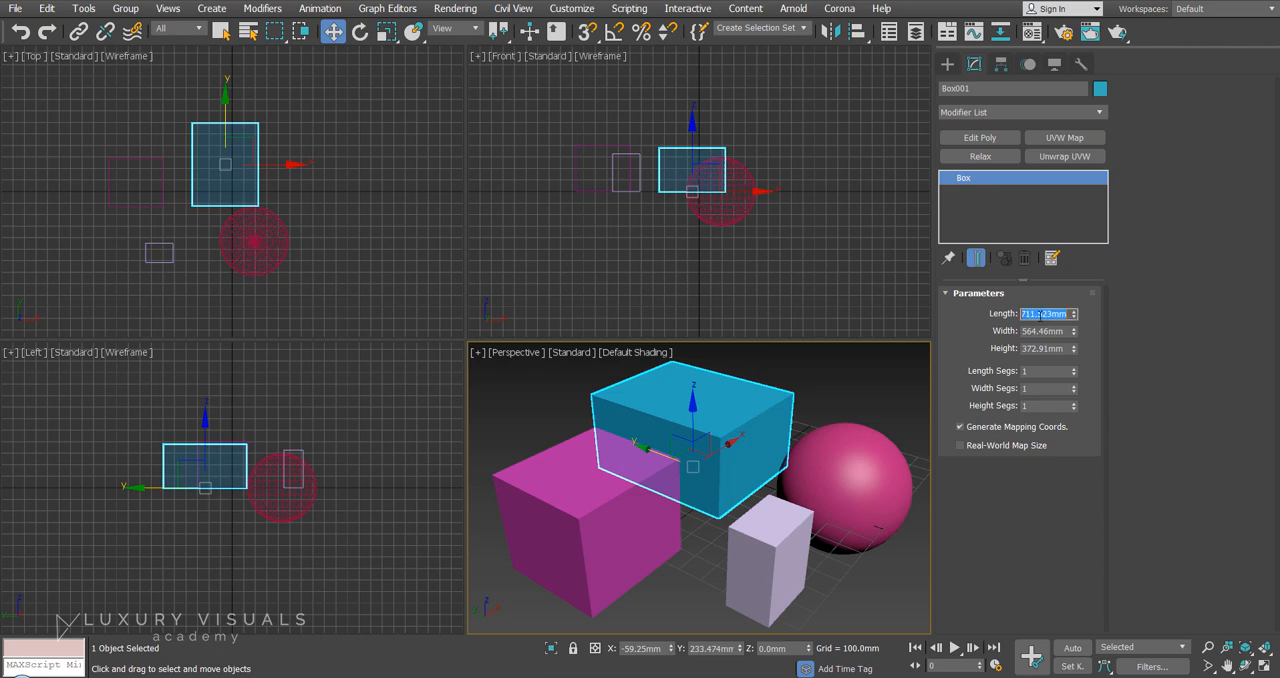
{"action": "key", "text": "Return"}
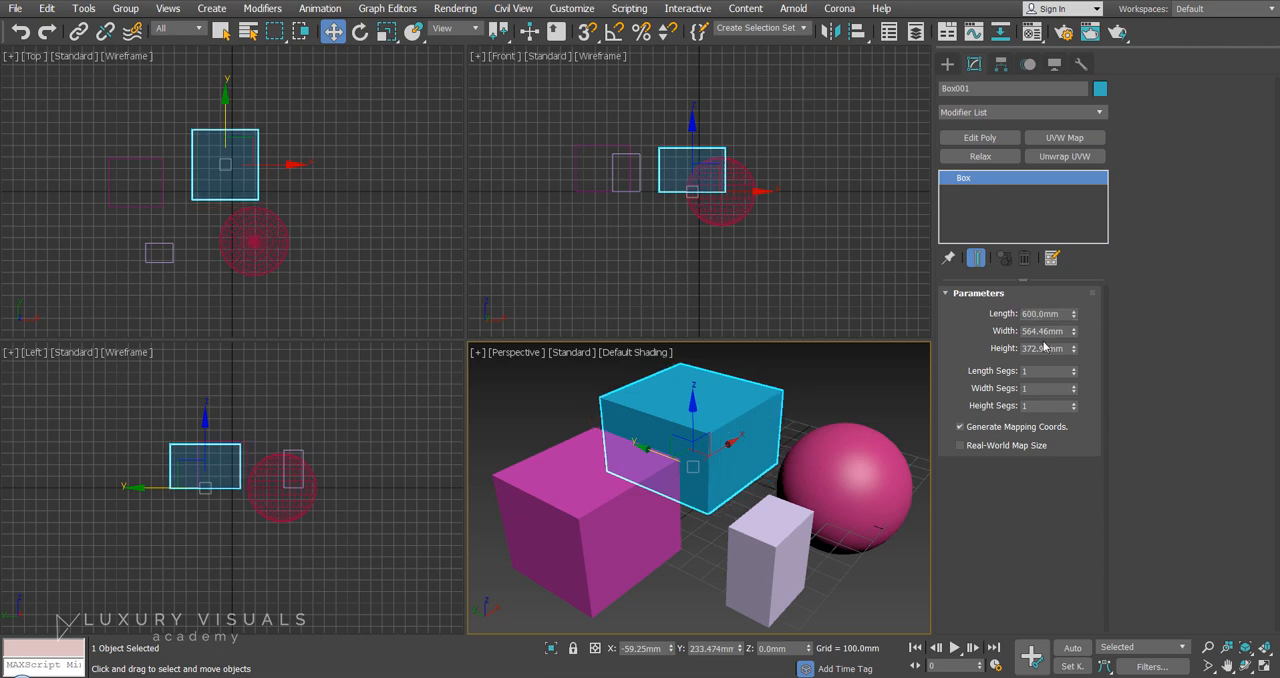
{"action": "left_click_drag", "start_coordinate": [1076, 332], "coordinate": [1084, 368]}
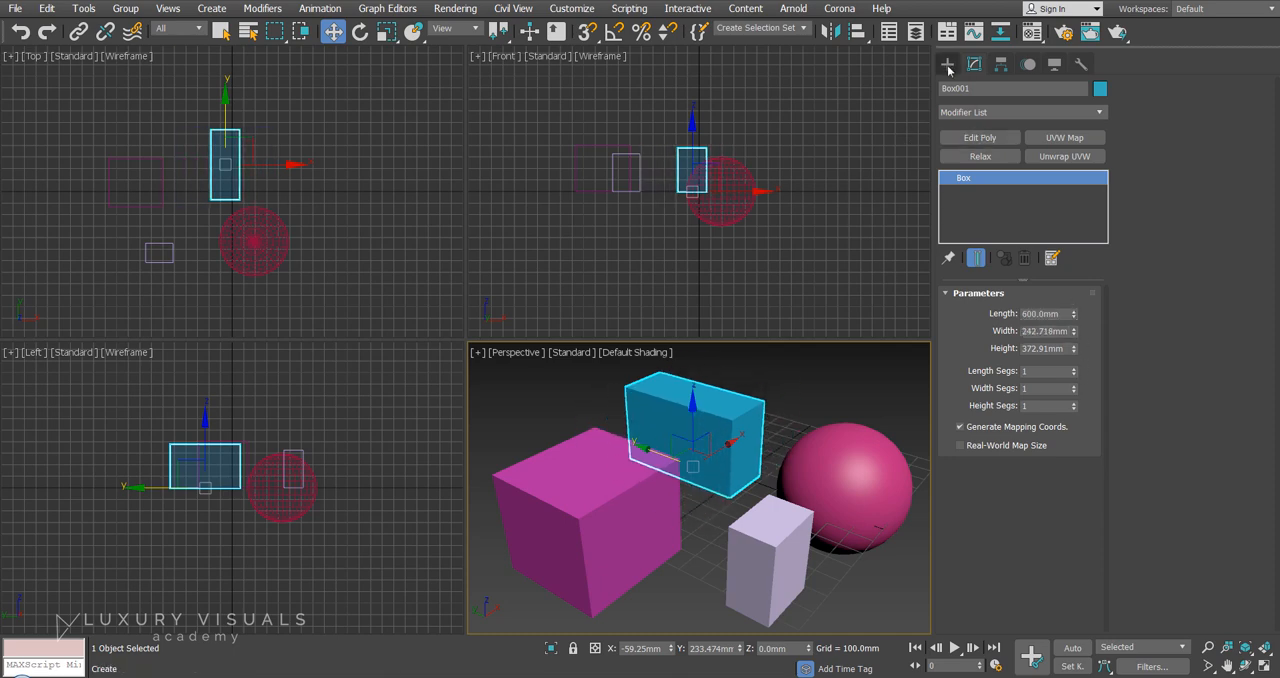
Create another box about 218 mm wide and 348 mm high beside the lavender box, and adjust its length to about 136 mm.
{"action": "left_click", "coordinate": [947, 63]}
{"action": "left_click", "coordinate": [985, 159]}
{"action": "left_click_drag", "start_coordinate": [681, 564], "coordinate": [684, 621]}
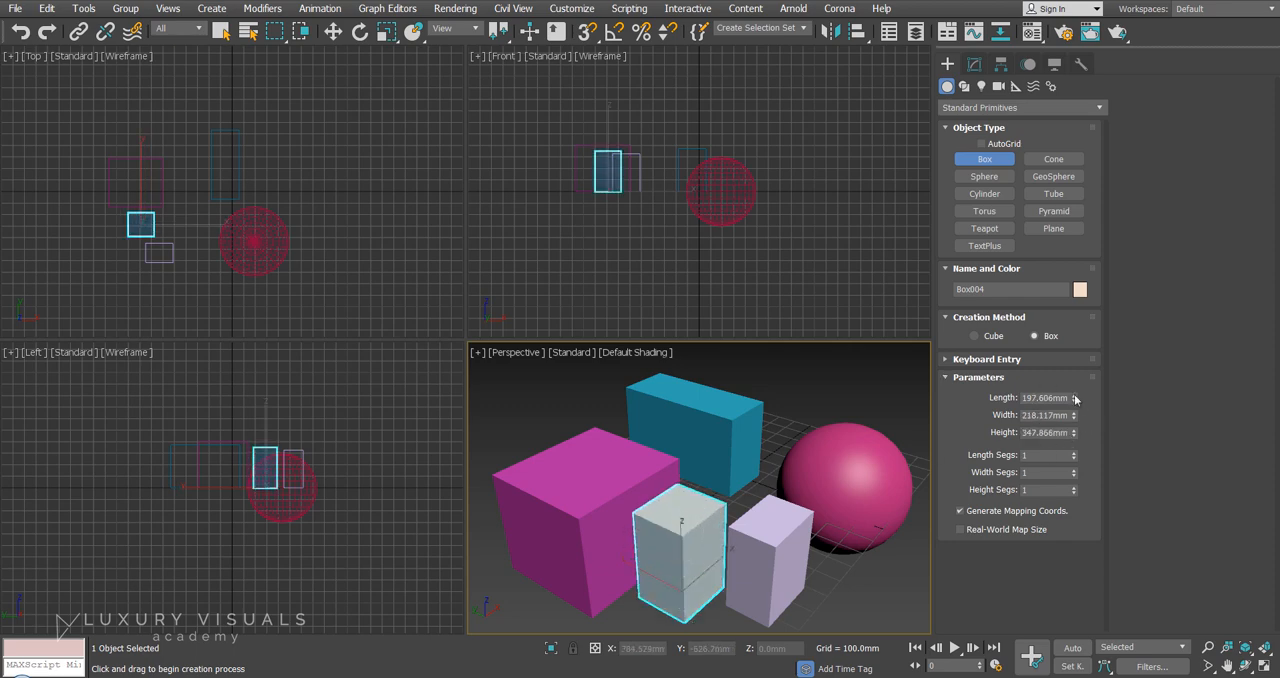
{"action": "left_click_drag", "start_coordinate": [1075, 398], "coordinate": [1080, 424]}
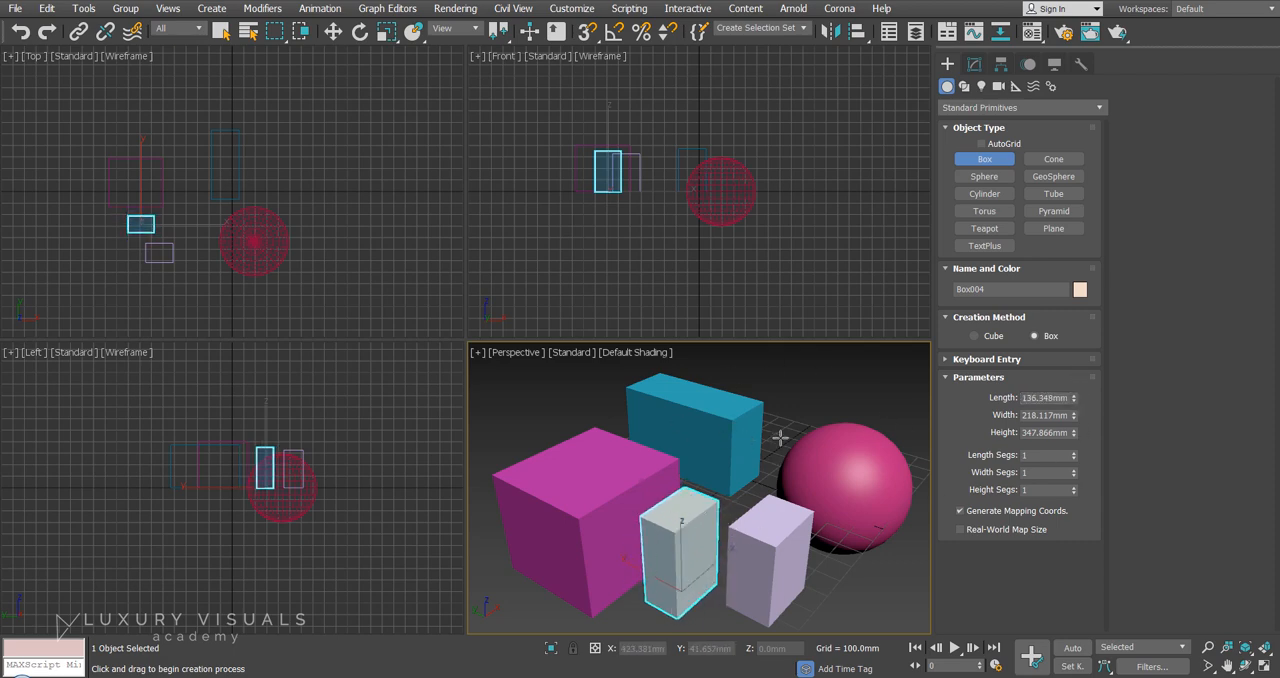
{"action": "key", "text": "w"}
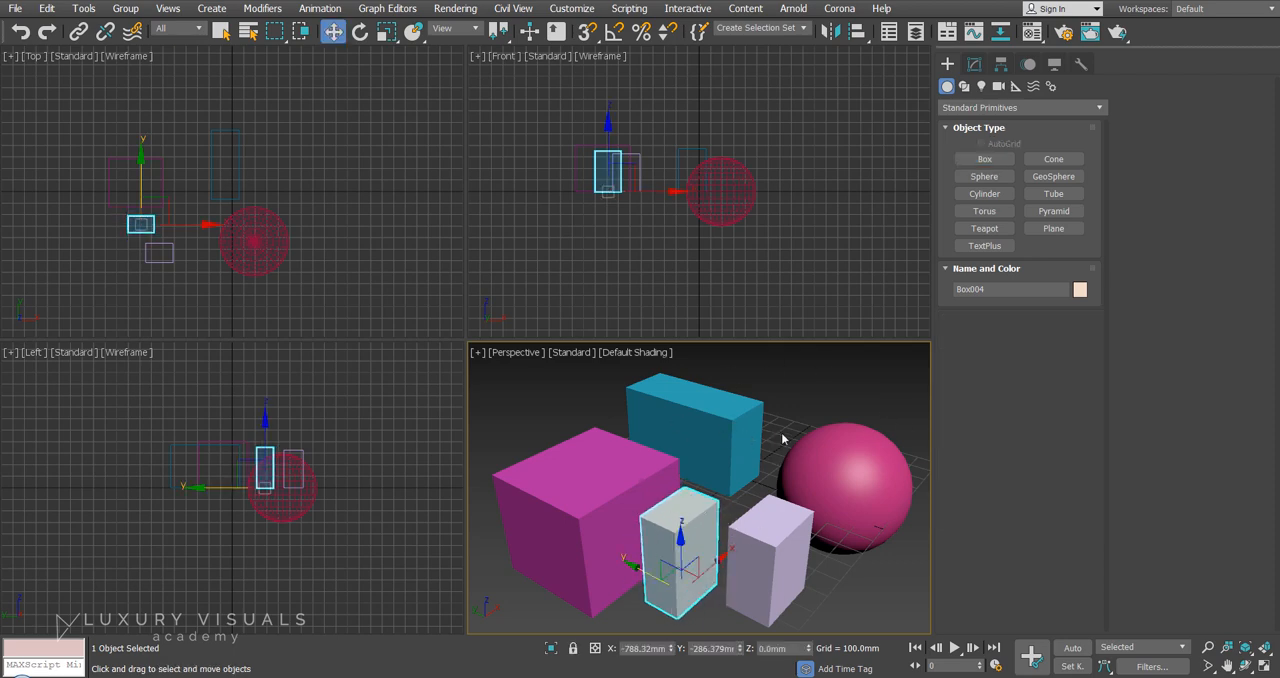
Create a torus in front of the sphere and adjust radius 1 to about 180 mm and radius 2 to about 38 mm.
{"action": "left_click", "coordinate": [970, 65]}
{"action": "left_click", "coordinate": [947, 64]}
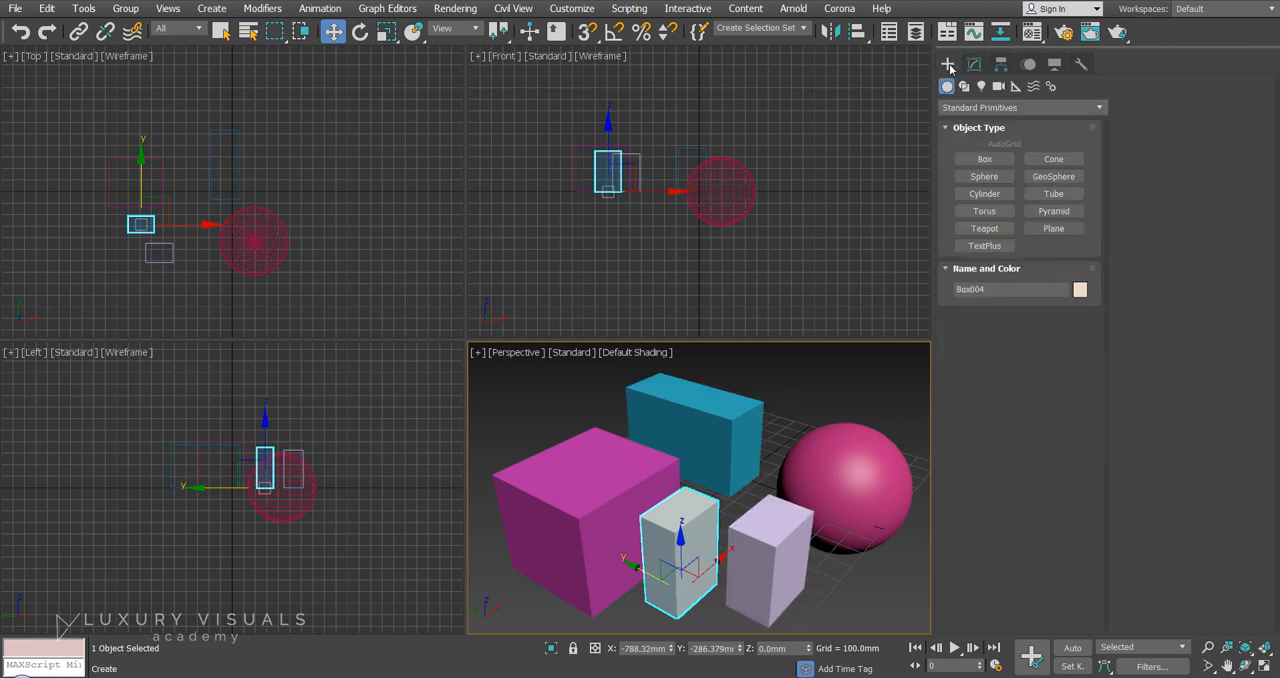
{"action": "left_click", "coordinate": [989, 213]}
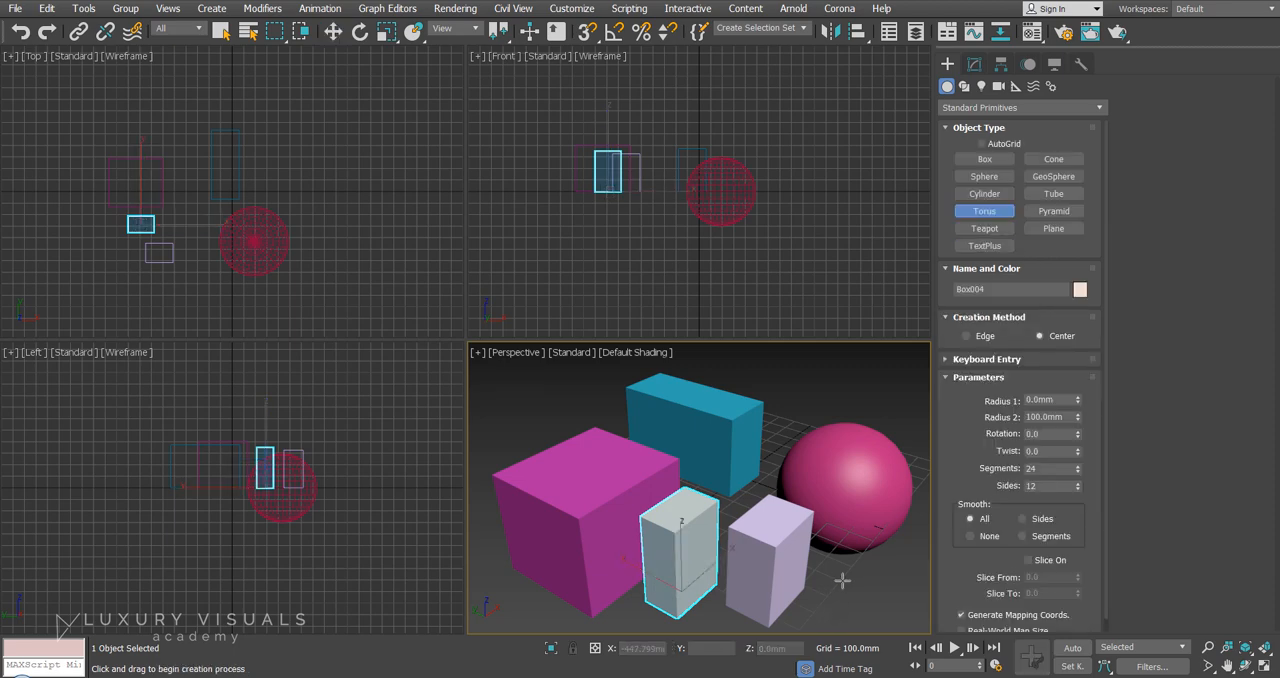
{"action": "left_click_drag", "start_coordinate": [845, 583], "coordinate": [840, 521]}
{"action": "left_click", "coordinate": [859, 539]}
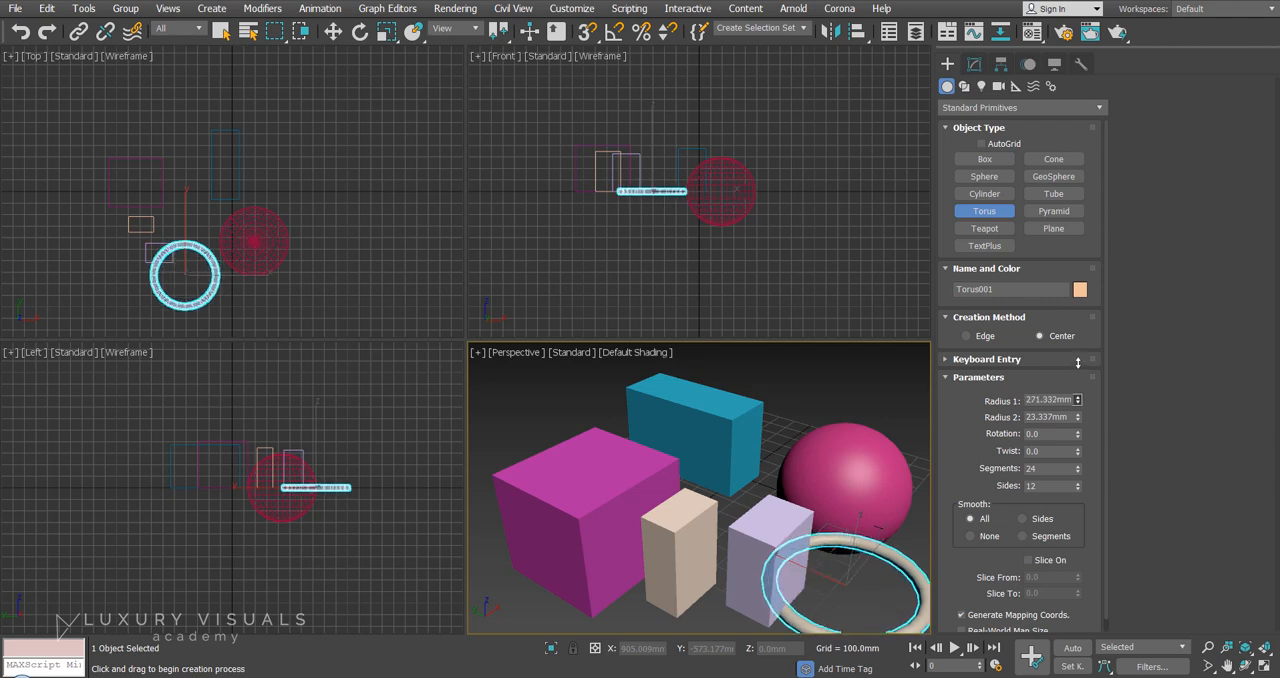
{"action": "left_click_drag", "start_coordinate": [1081, 417], "coordinate": [1087, 376]}
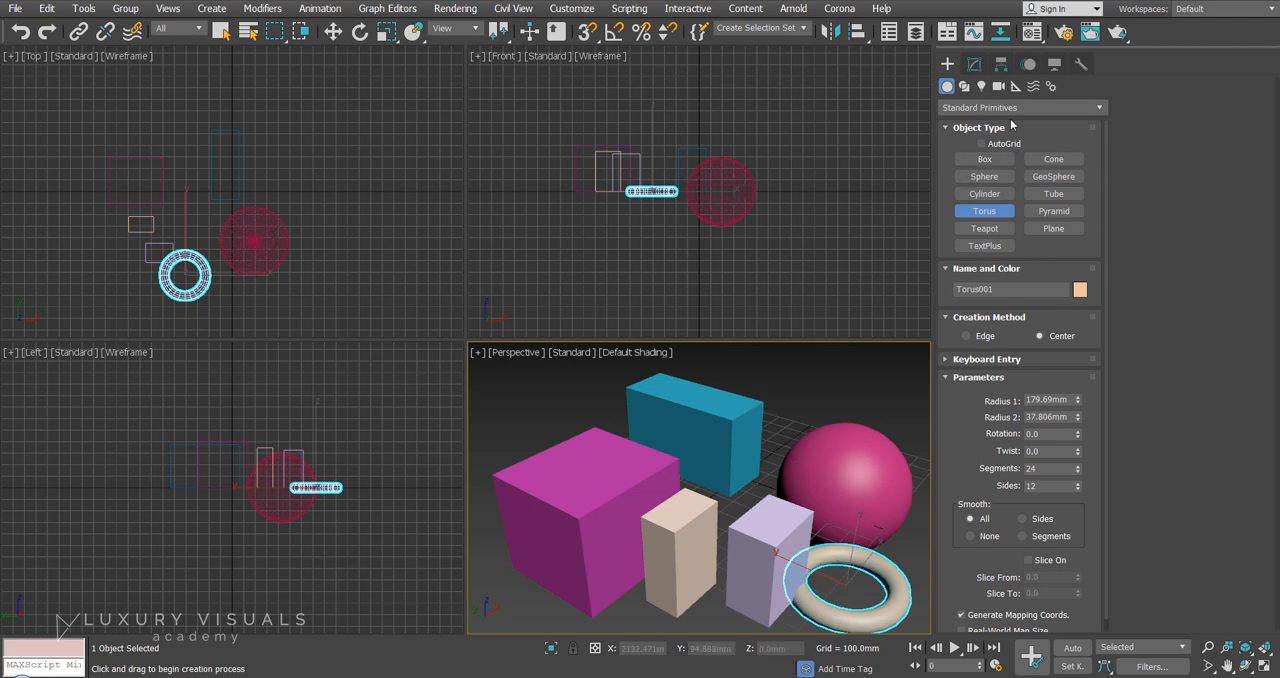
Create an OilTank extended primitive behind the sphere, with radius about 318 mm, height about 416 mm and cap height about 129 mm.
{"action": "left_click", "coordinate": [1010, 108]}
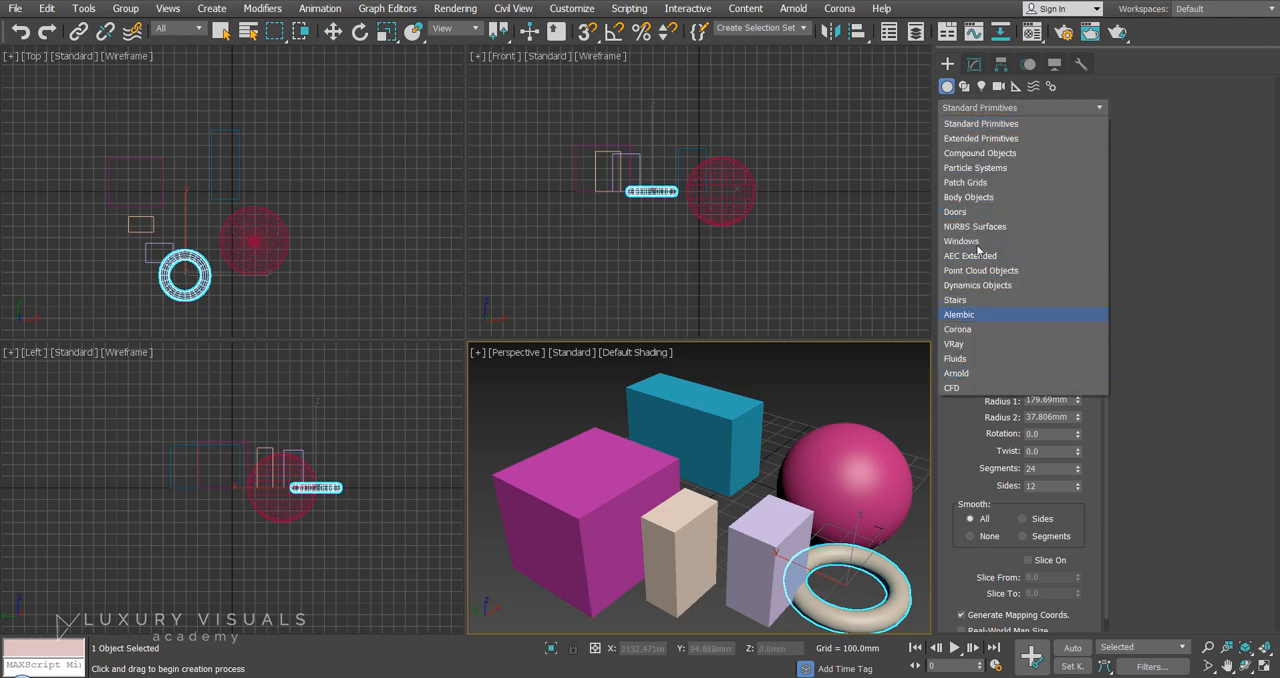
{"action": "left_click", "coordinate": [1026, 141]}
{"action": "key", "text": "w"}
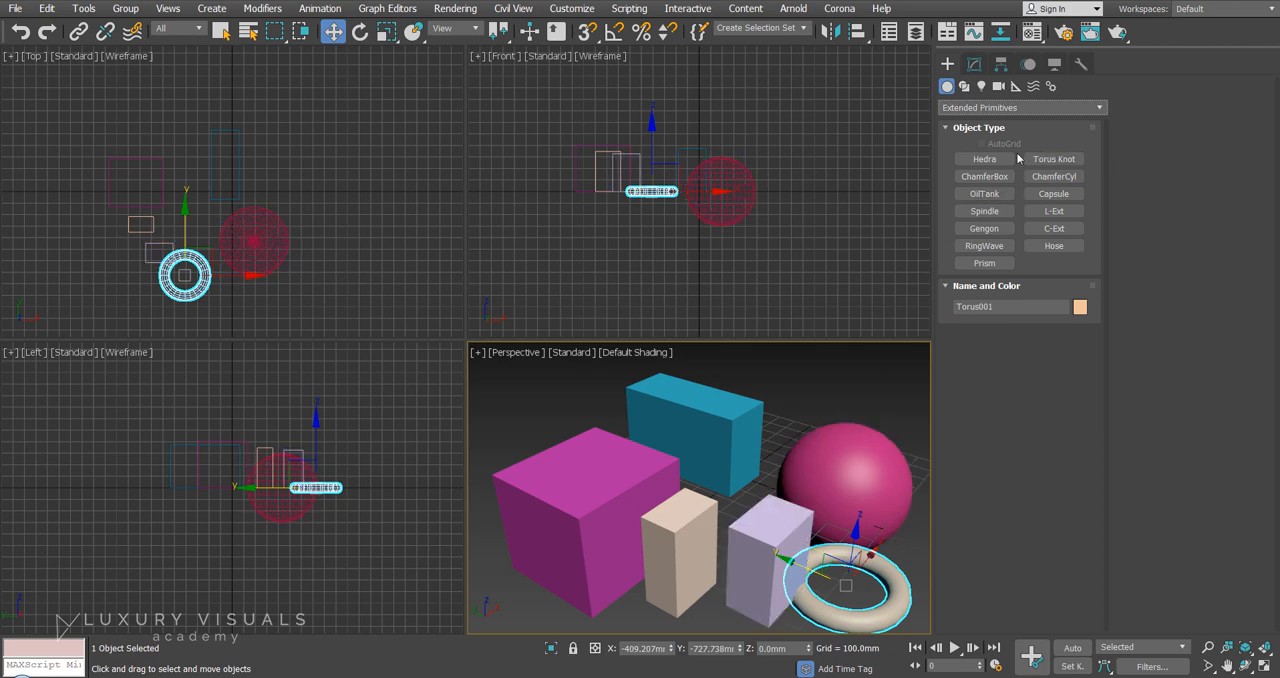
{"action": "left_click", "coordinate": [984, 193]}
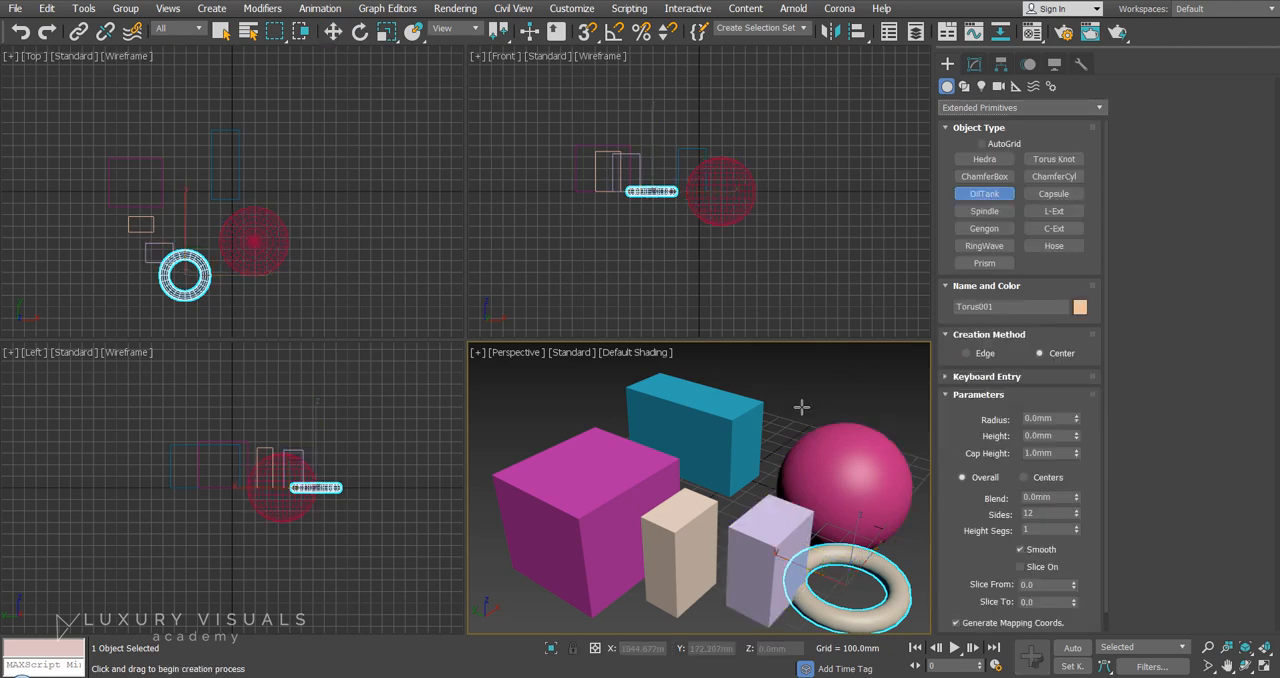
{"action": "left_click_drag", "start_coordinate": [803, 404], "coordinate": [845, 412]}
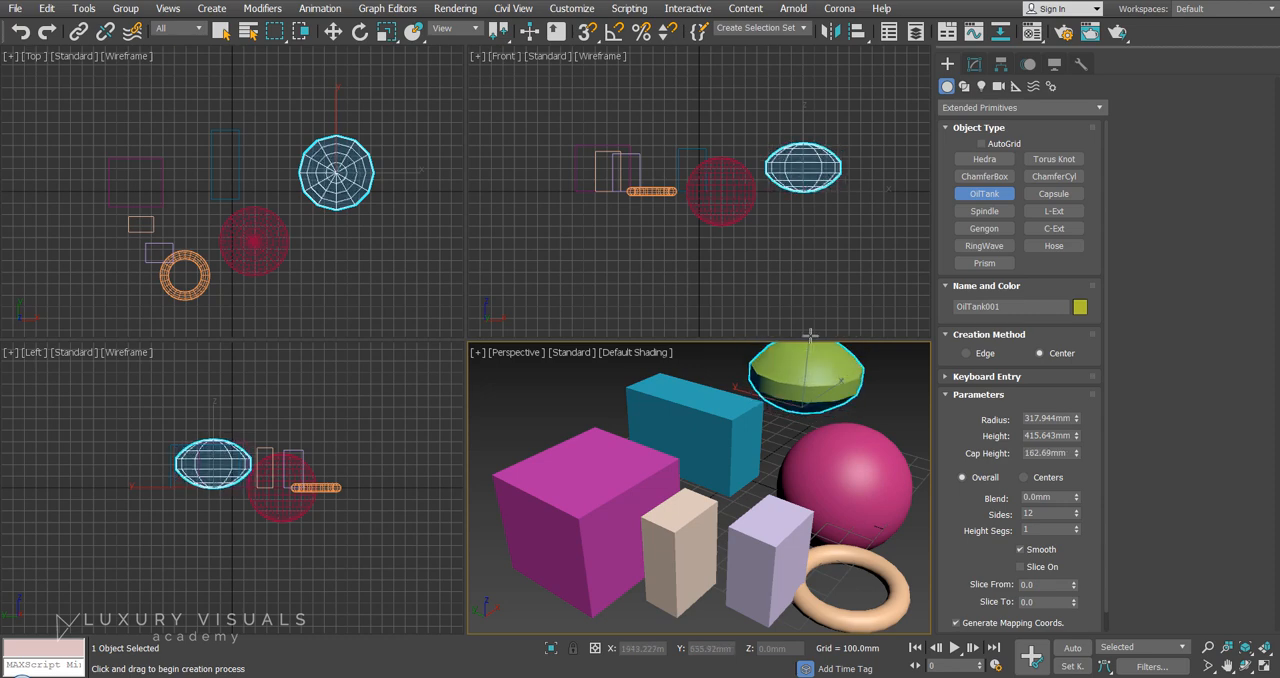
{"action": "left_click", "coordinate": [823, 339]}
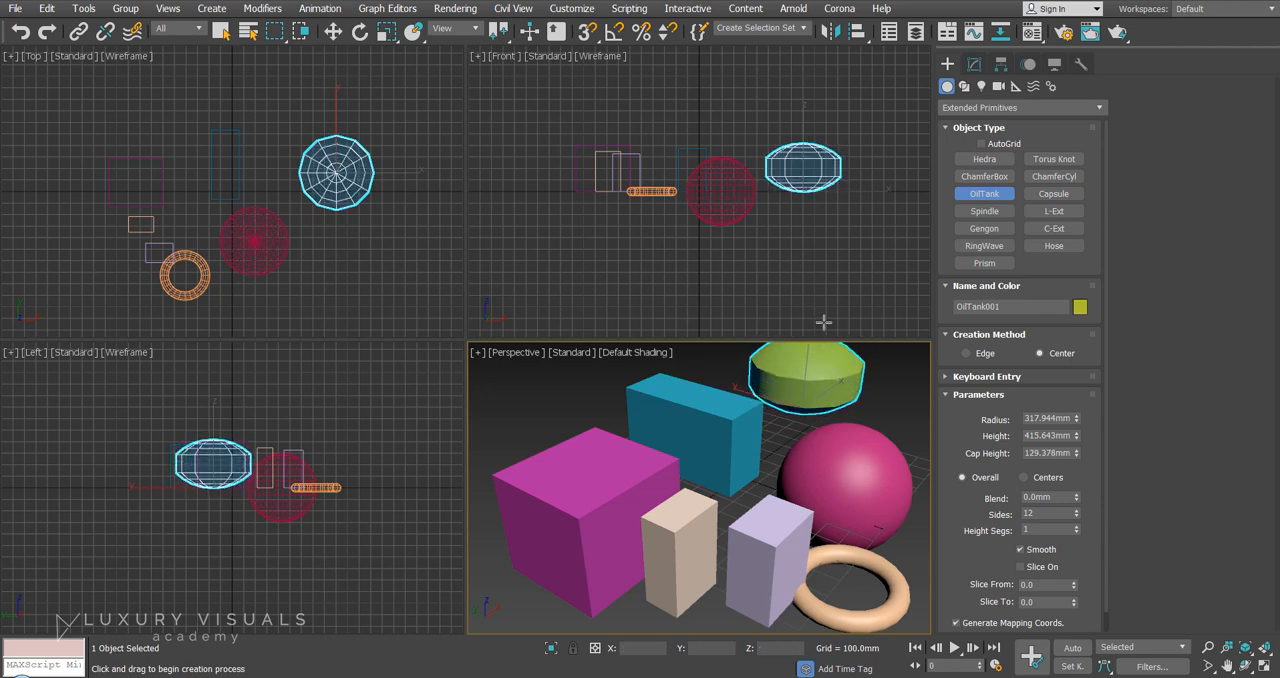
Create a ChamferBox beside the magenta box, about 194 × 278 × 424 mm with a fillet of about 17 mm, and deselect it.
{"action": "left_click", "coordinate": [998, 177]}
{"action": "middle_click_drag", "start_coordinate": [631, 549], "coordinate": [750, 449]}
{"action": "left_click_drag", "start_coordinate": [615, 540], "coordinate": [592, 619]}
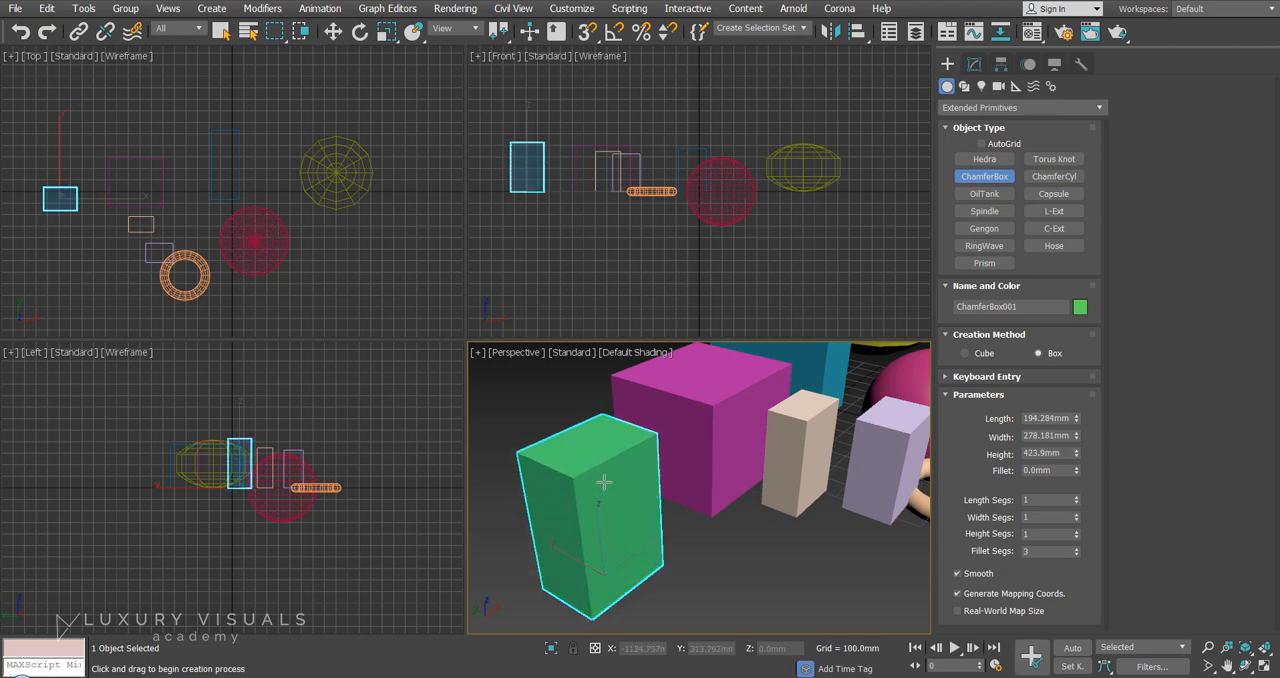
{"action": "left_click", "coordinate": [598, 478]}
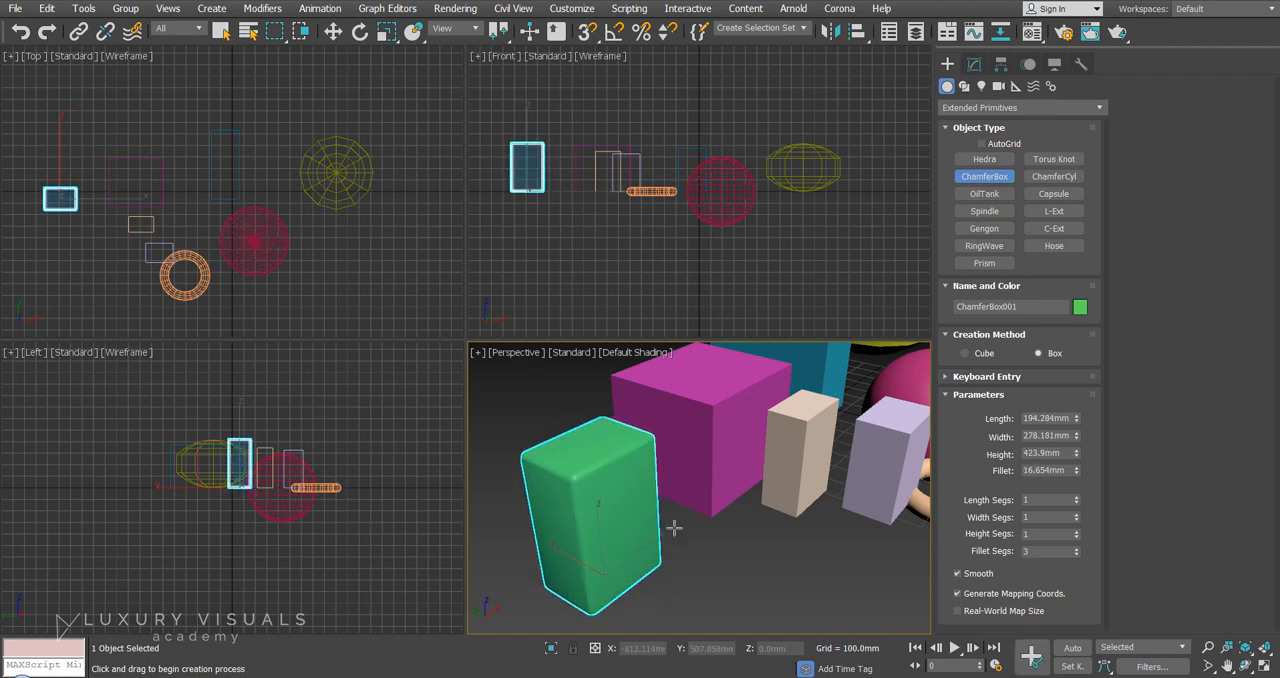
{"action": "right_click", "coordinate": [776, 452]}
{"action": "left_click", "coordinate": [732, 538]}
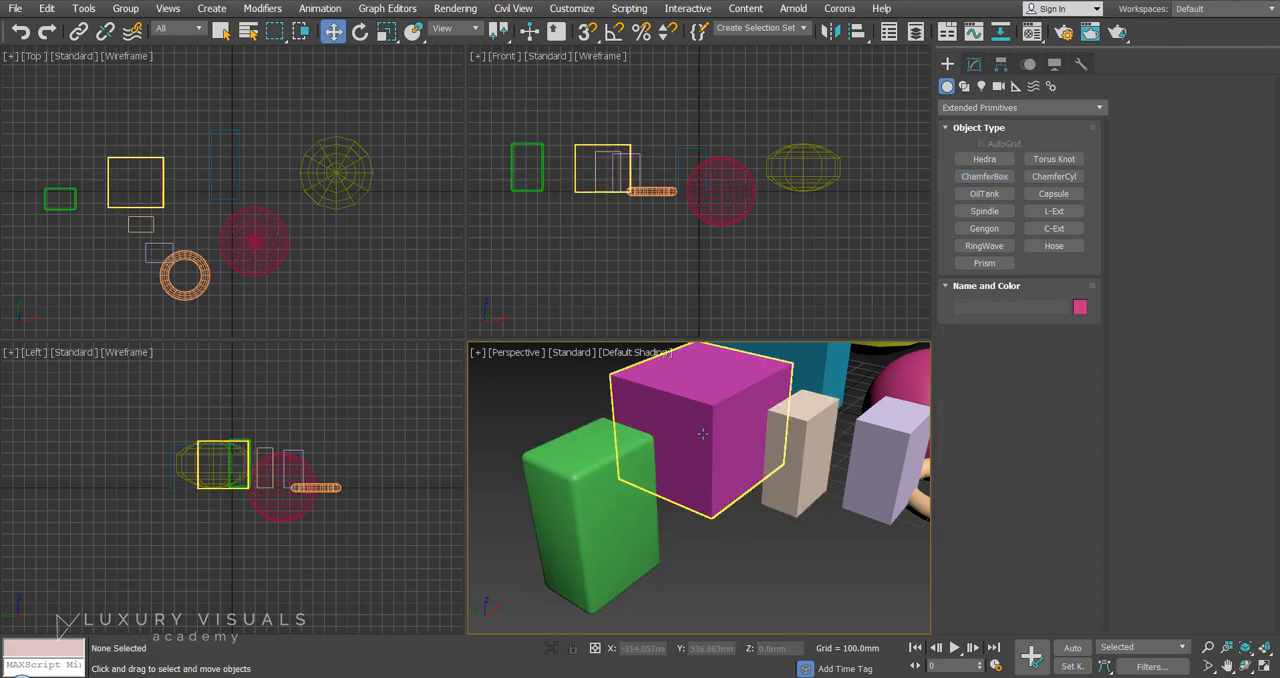
Reduce the green ChamferBox's fillet to about 5.8 mm and inspect its edges up close.
{"action": "left_click", "coordinate": [592, 490]}
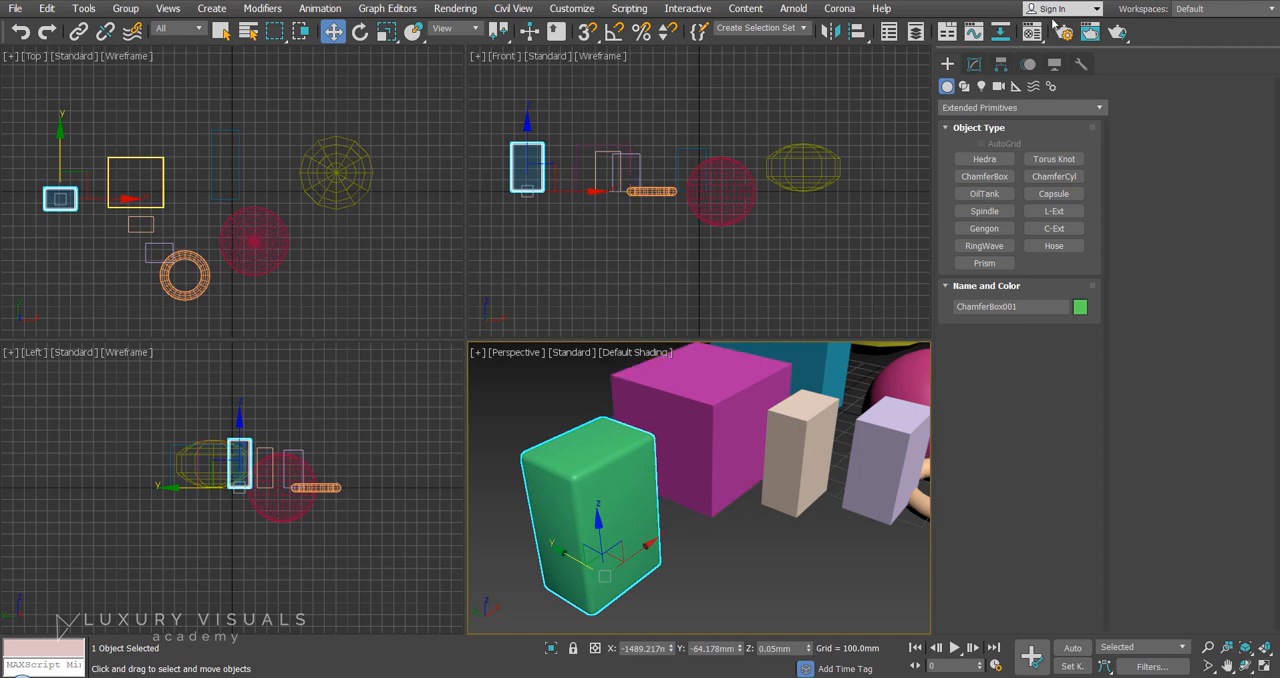
{"action": "left_click", "coordinate": [974, 63]}
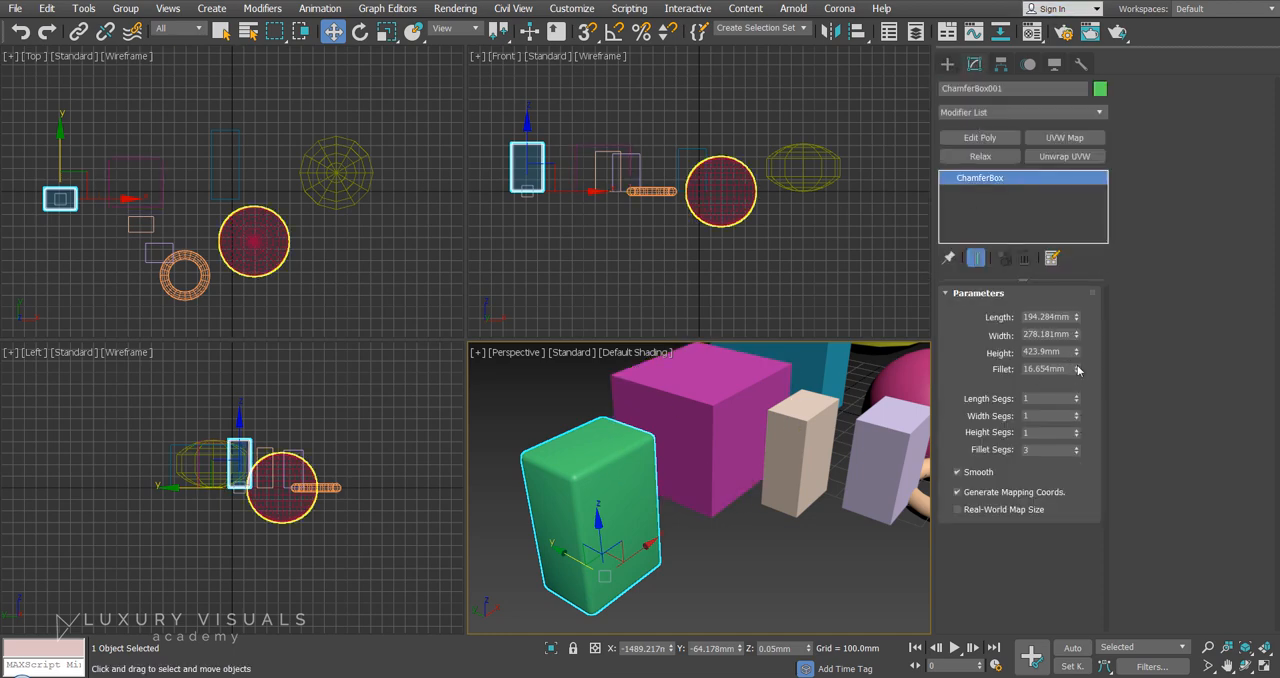
{"action": "left_click_drag", "start_coordinate": [1078, 370], "coordinate": [1084, 408]}
{"action": "scroll", "coordinate": [706, 413], "scroll_direction": "up", "scroll_amount": 5}
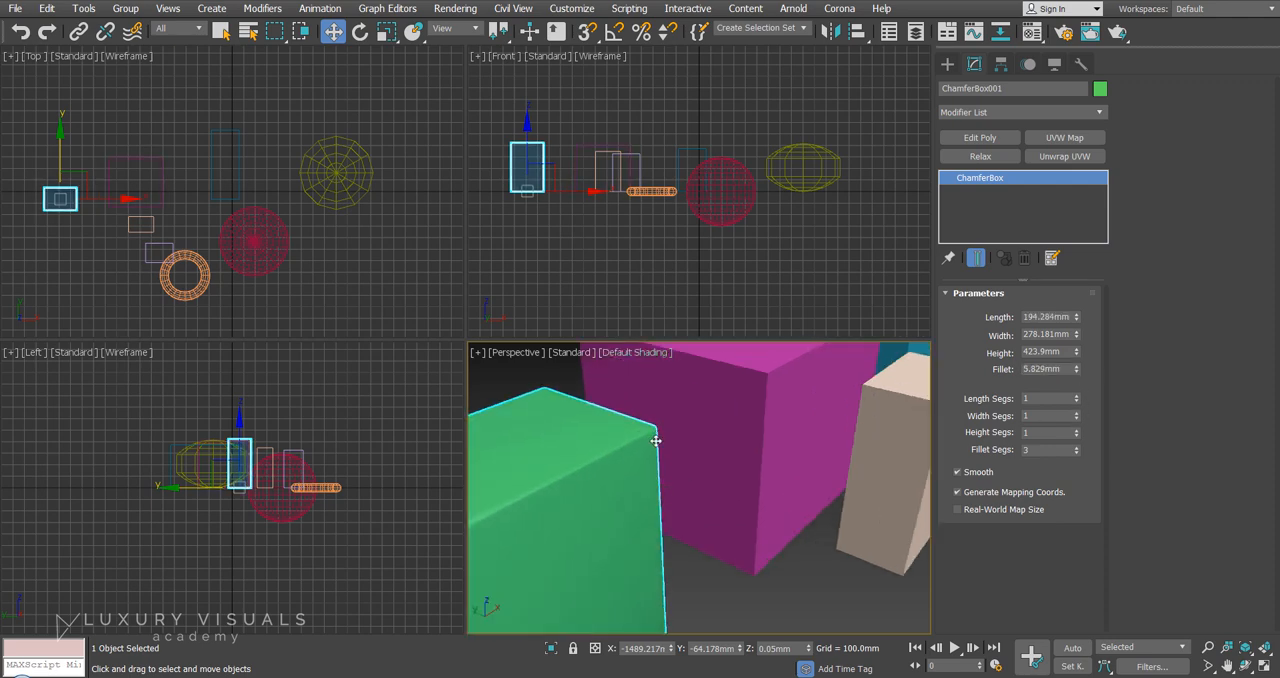
{"action": "scroll", "coordinate": [706, 413], "scroll_direction": "down", "scroll_amount": 2}
{"action": "scroll", "coordinate": [706, 413], "scroll_direction": "down", "scroll_amount": 3}
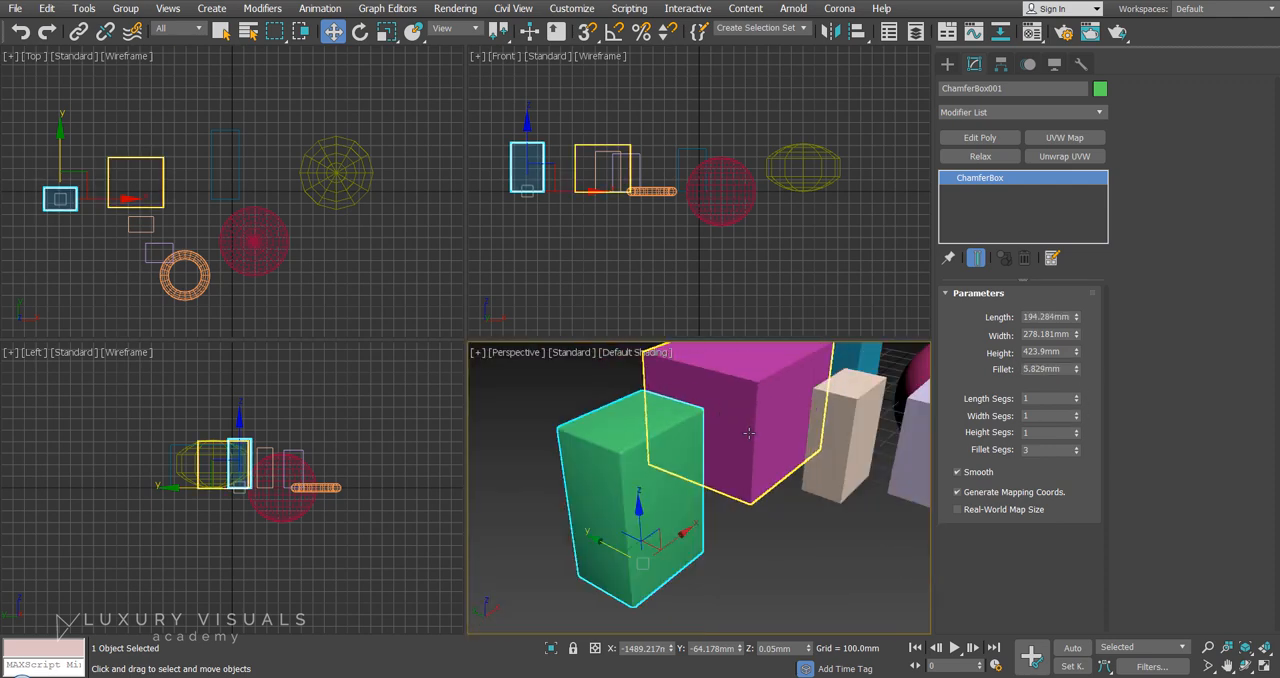
{"action": "middle_click_drag", "start_coordinate": [823, 478], "coordinate": [788, 490]}
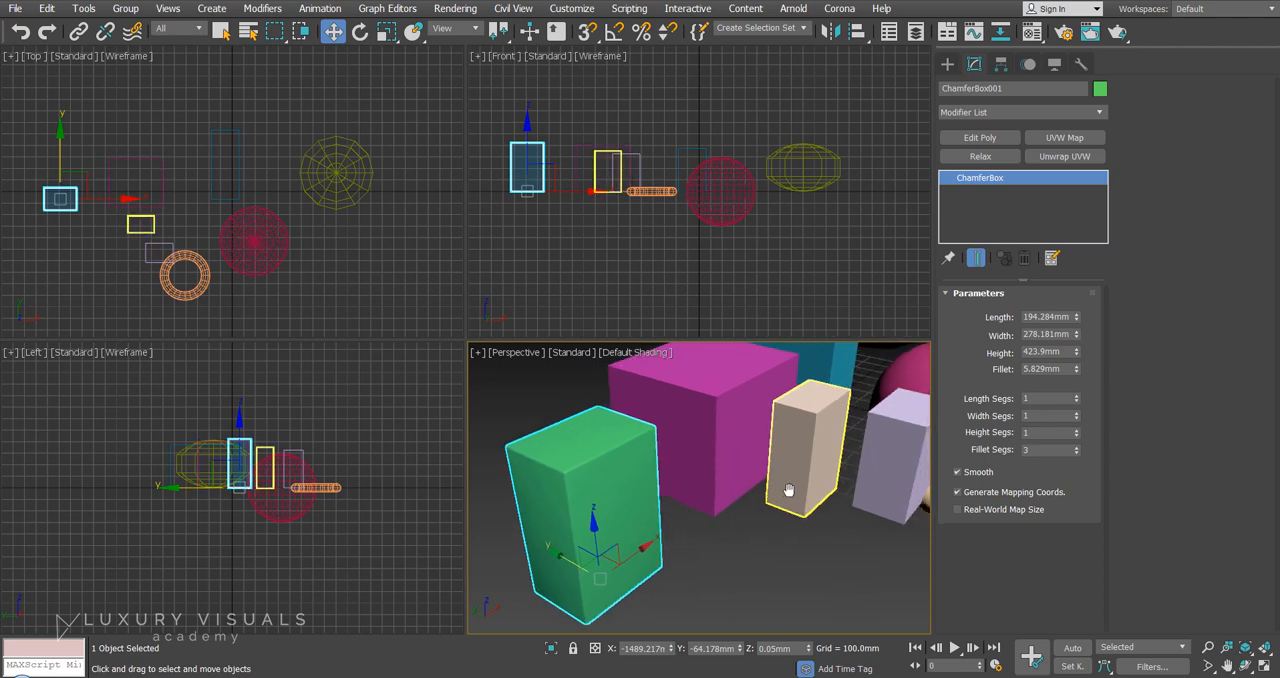
{"action": "scroll", "coordinate": [788, 490], "scroll_direction": "down", "scroll_amount": 5}
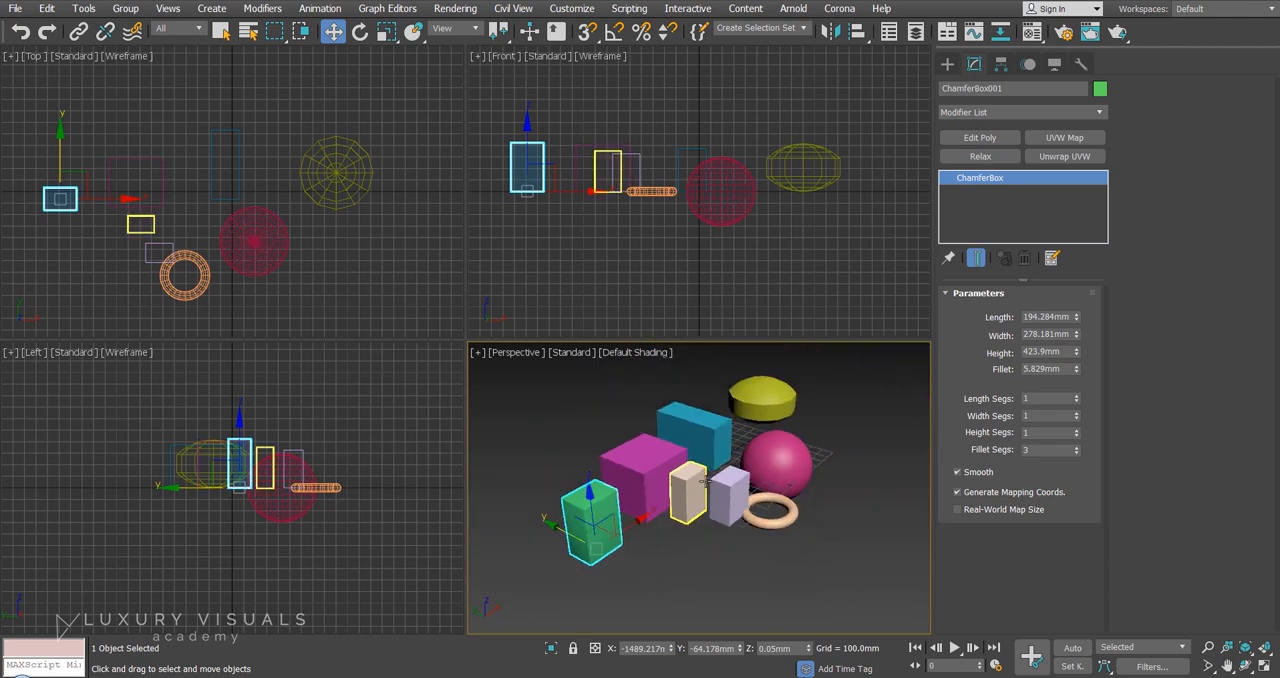
{"action": "scroll", "coordinate": [706, 483], "scroll_direction": "up", "scroll_amount": 5}
{"action": "scroll", "coordinate": [706, 483], "scroll_direction": "down", "scroll_amount": 4}
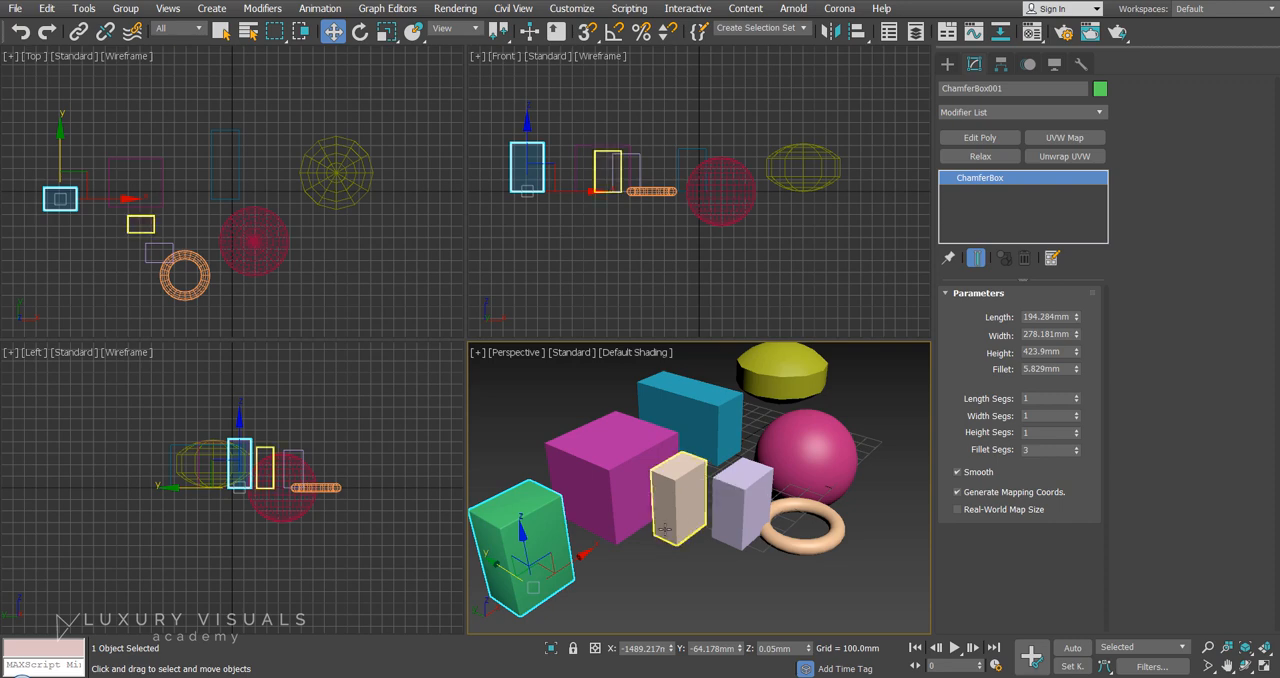
Select the magenta box and move it freehand to about X -920 mm, Y 120 mm and Z 112 mm.
{"action": "middle_click_drag", "start_coordinate": [664, 528], "coordinate": [690, 516]}
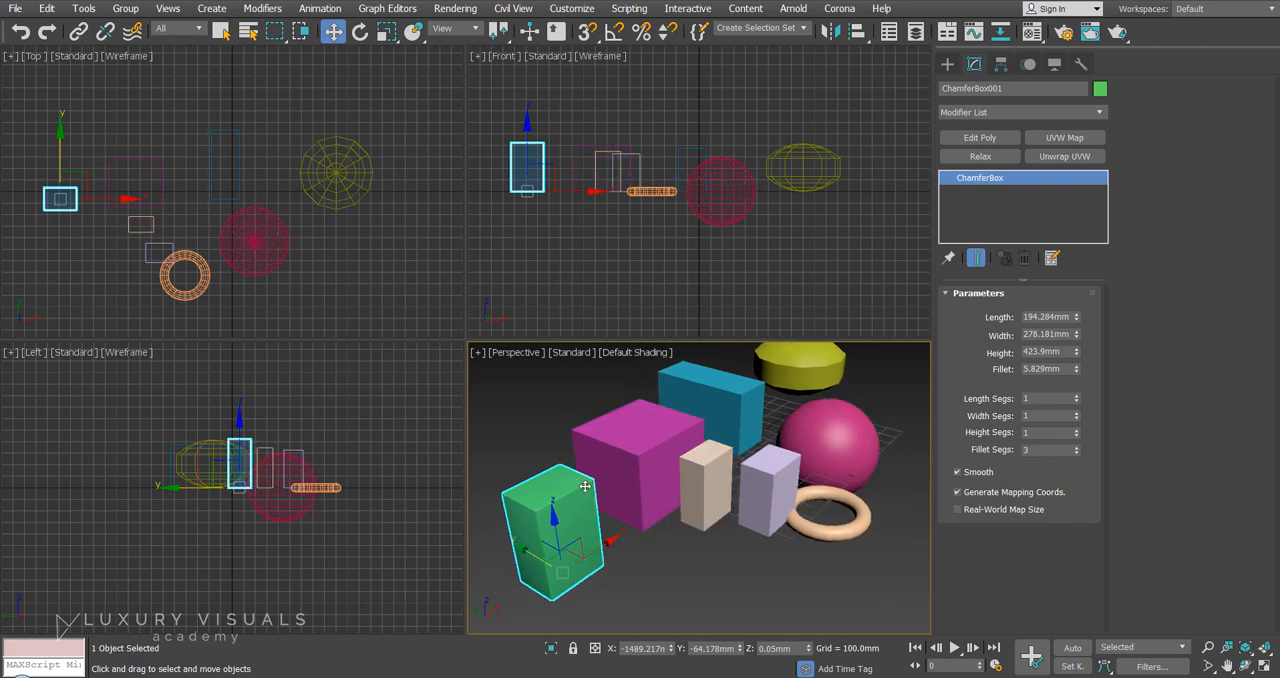
{"action": "left_click", "coordinate": [652, 578]}
{"action": "left_click", "coordinate": [622, 413]}
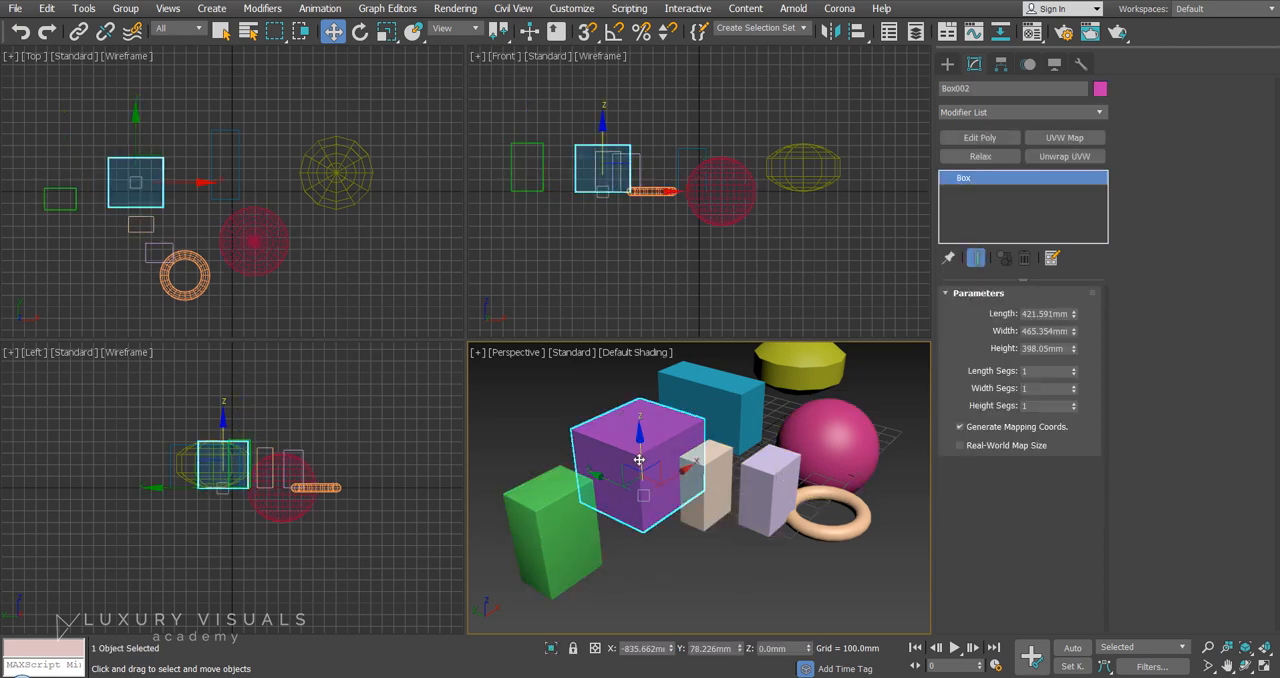
{"action": "right_click", "coordinate": [677, 354]}
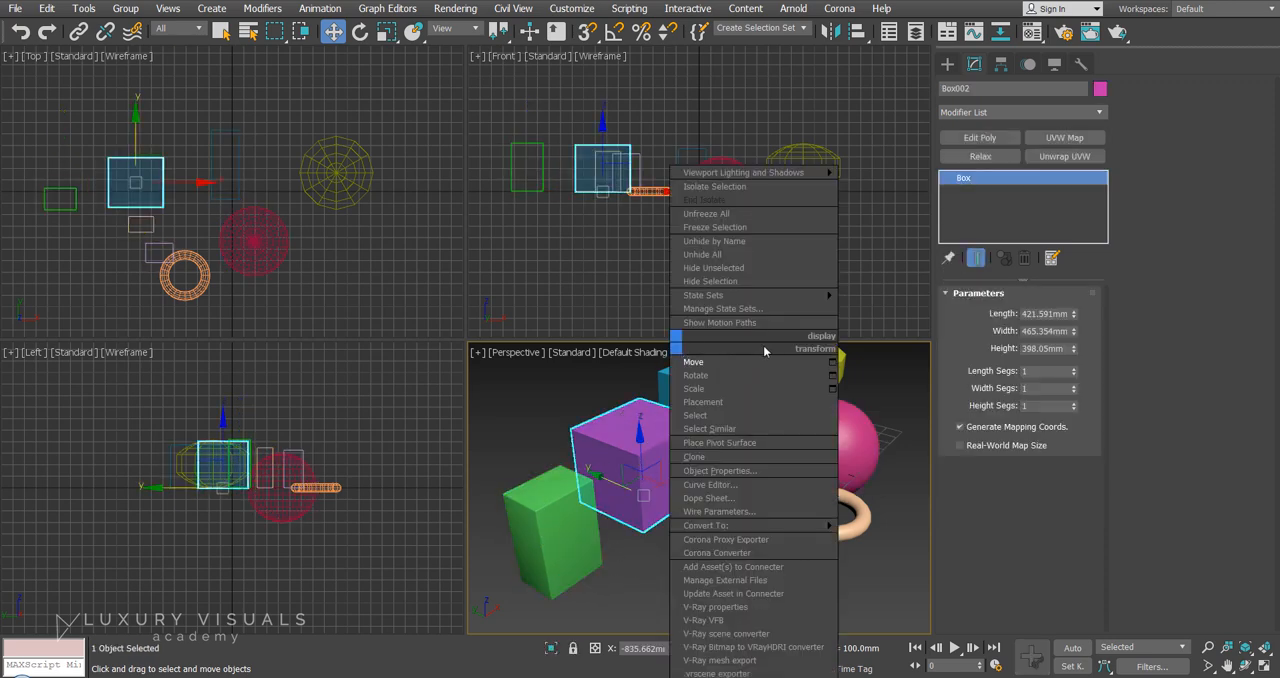
{"action": "left_click", "coordinate": [630, 437]}
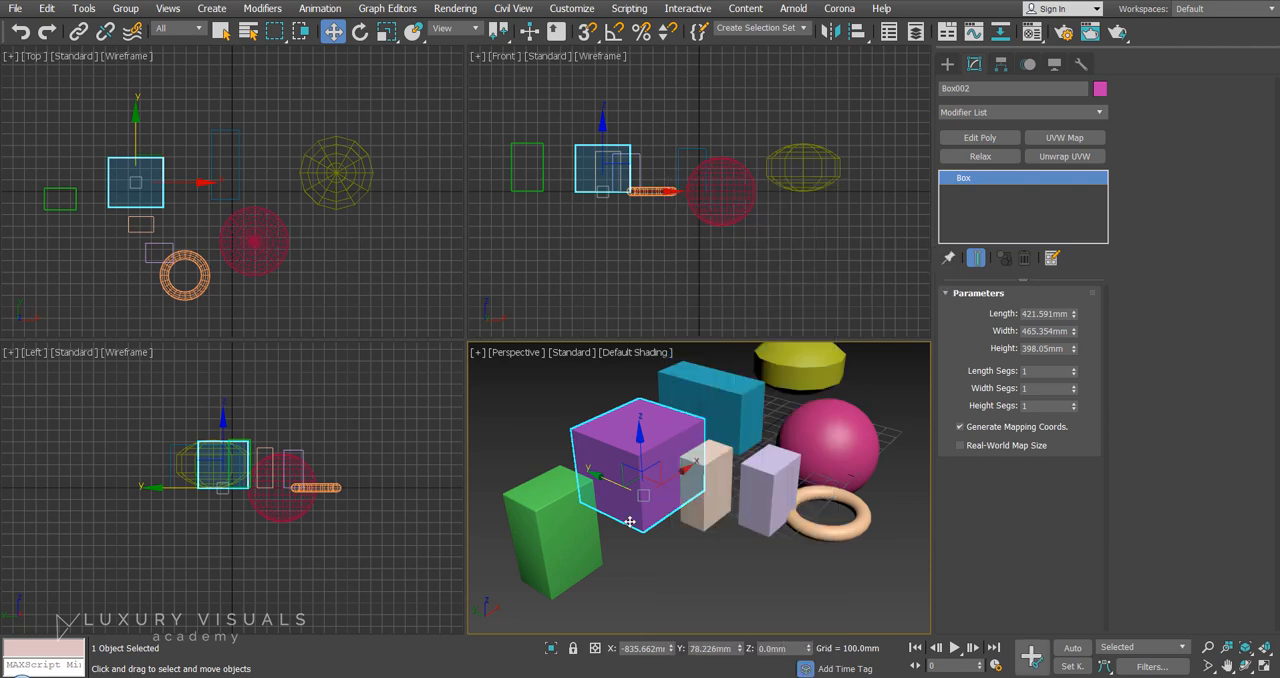
{"action": "right_click", "coordinate": [633, 352]}
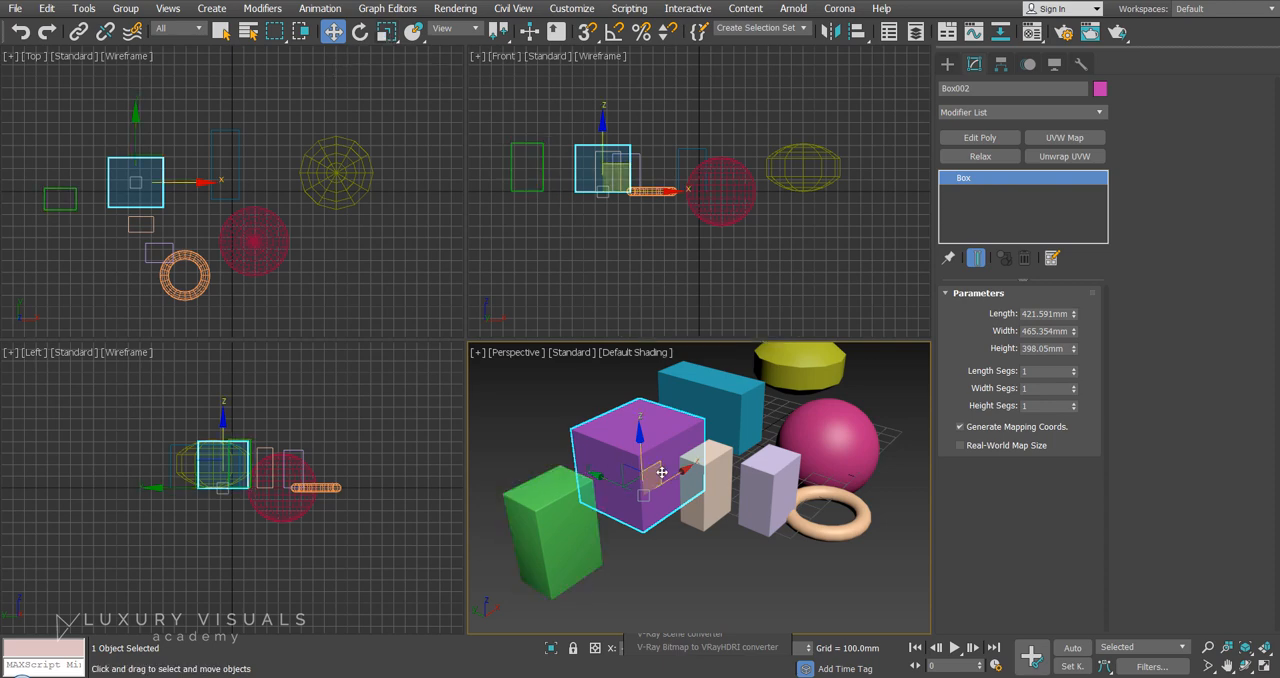
{"action": "left_click_drag", "start_coordinate": [639, 436], "coordinate": [625, 458]}
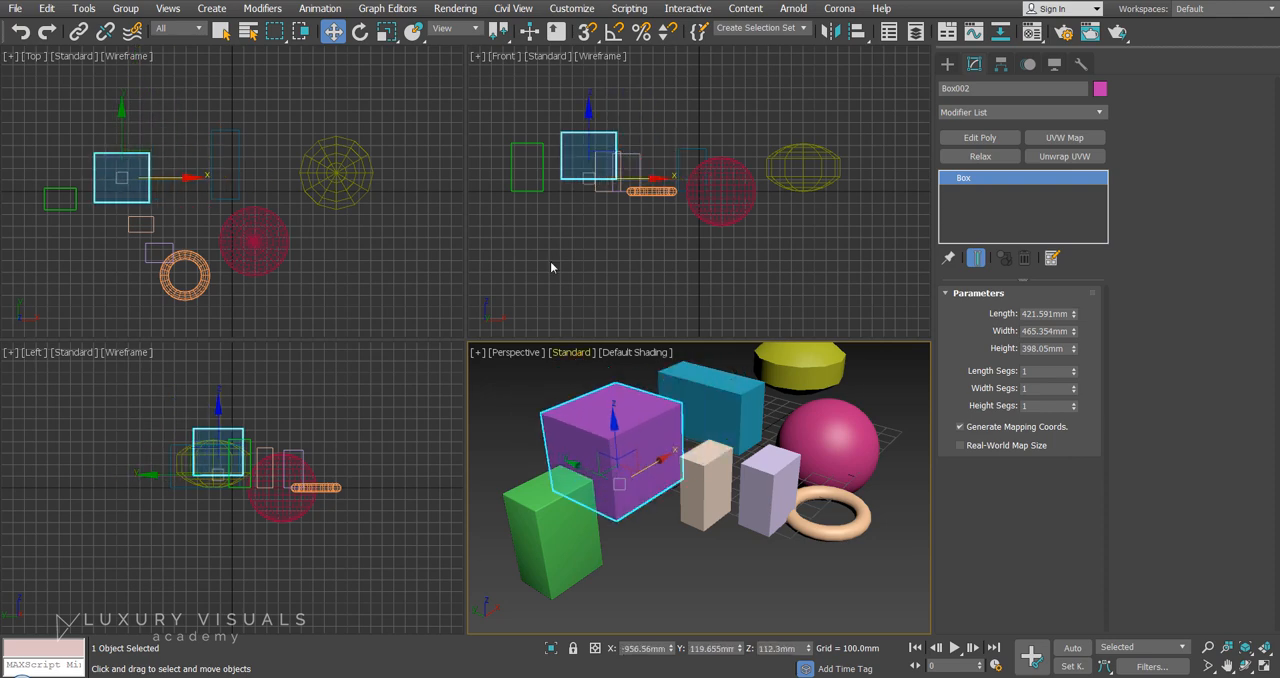
{"action": "left_click", "coordinate": [651, 183]}
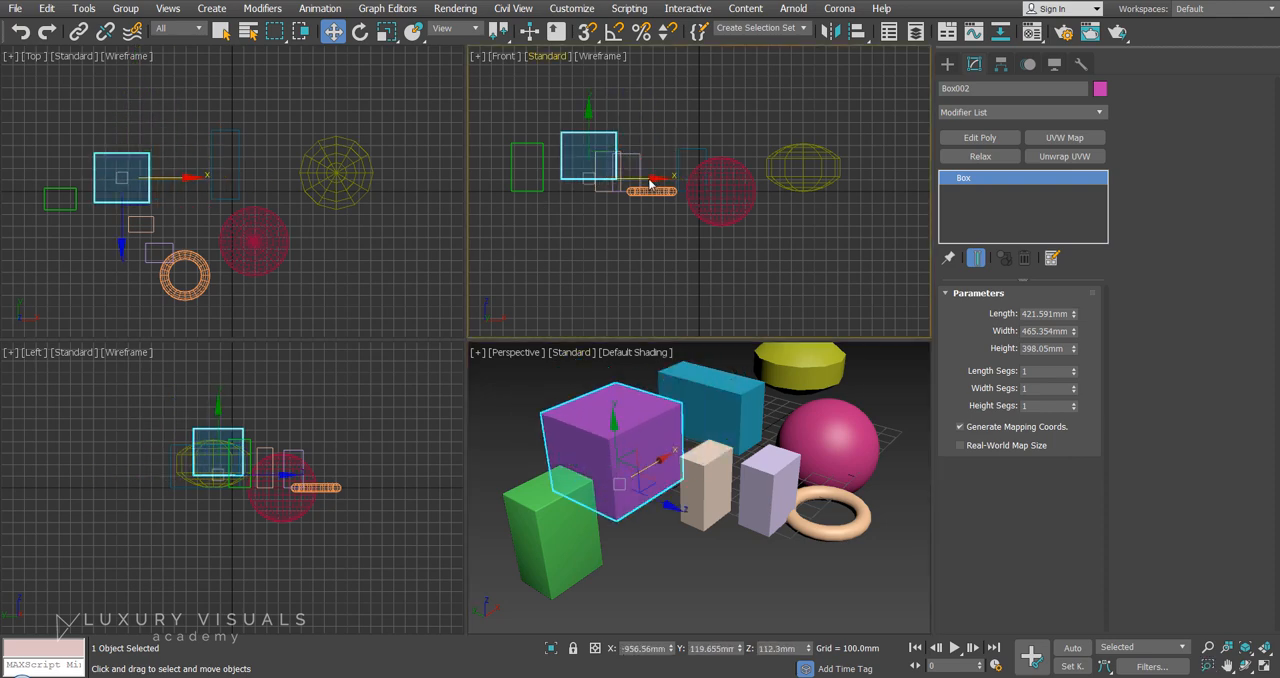
{"action": "mouse_move", "coordinate": [647, 175]}
{"action": "left_mouse_down"}
{"action": "mouse_move", "coordinate": [716, 170]}
{"action": "mouse_move", "coordinate": [651, 176]}
{"action": "left_mouse_up"}
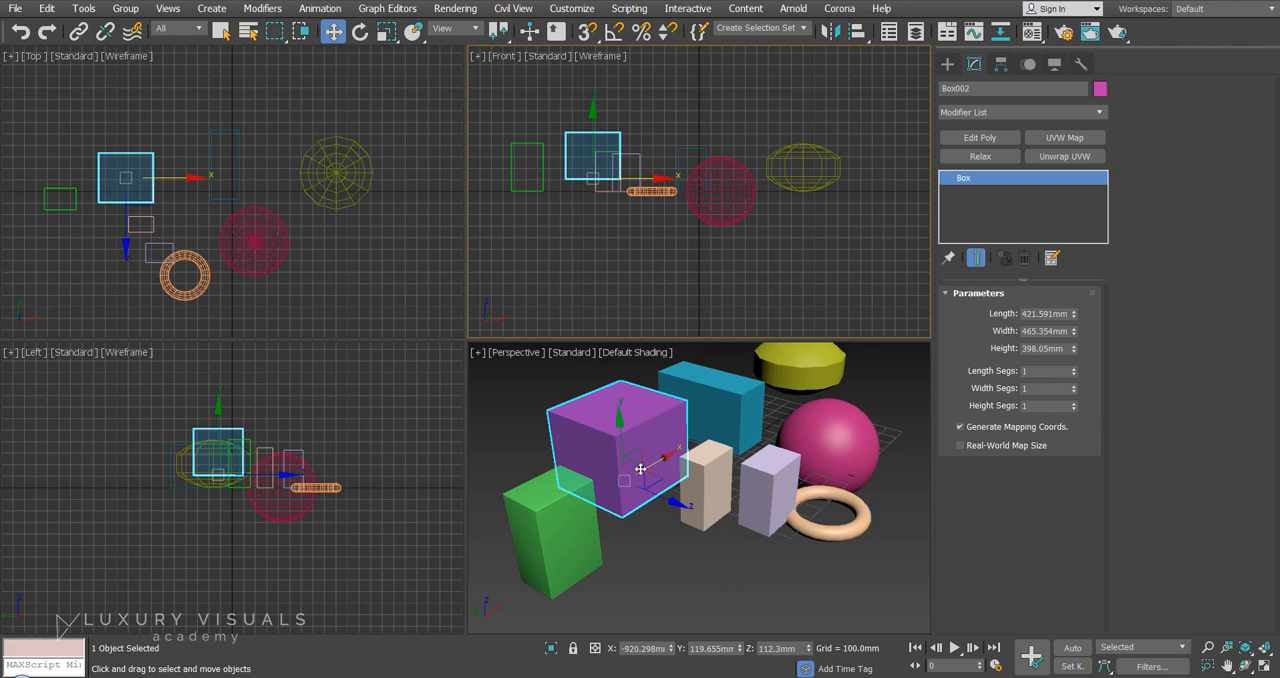
Reset the magenta box's Z position to 0 and set its Y position to about 289 mm.
{"action": "right_click", "coordinate": [809, 650]}
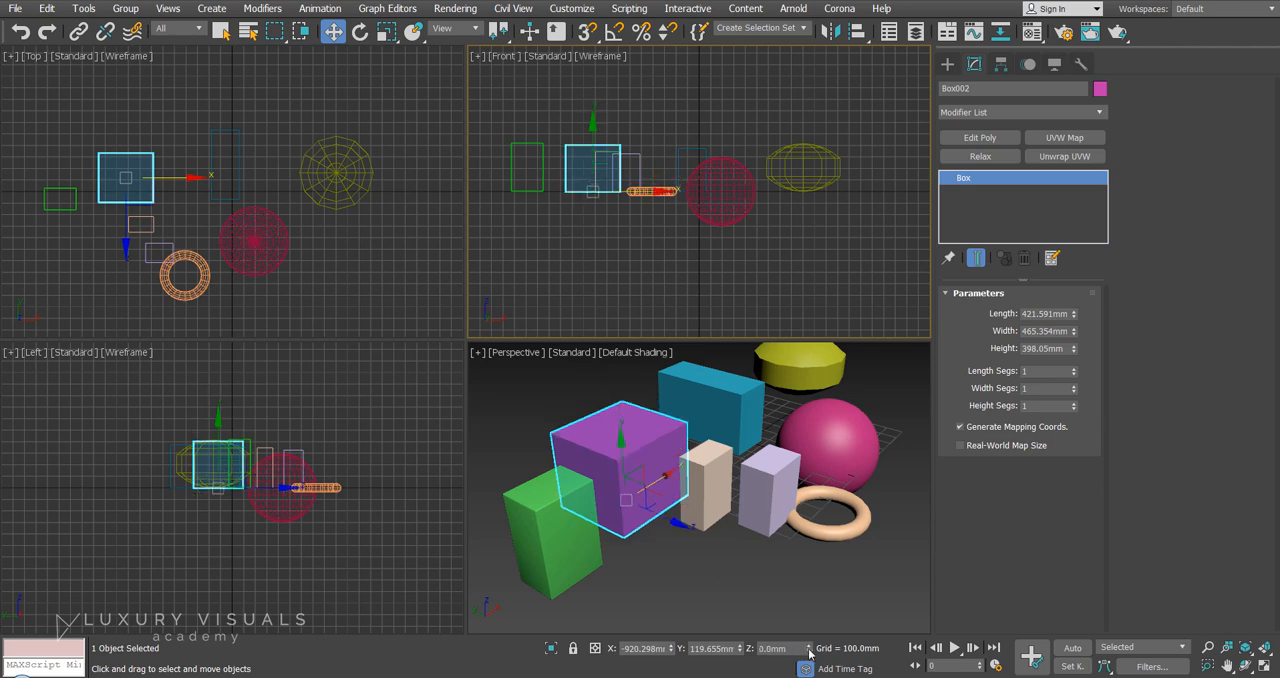
{"action": "right_click", "coordinate": [740, 648]}
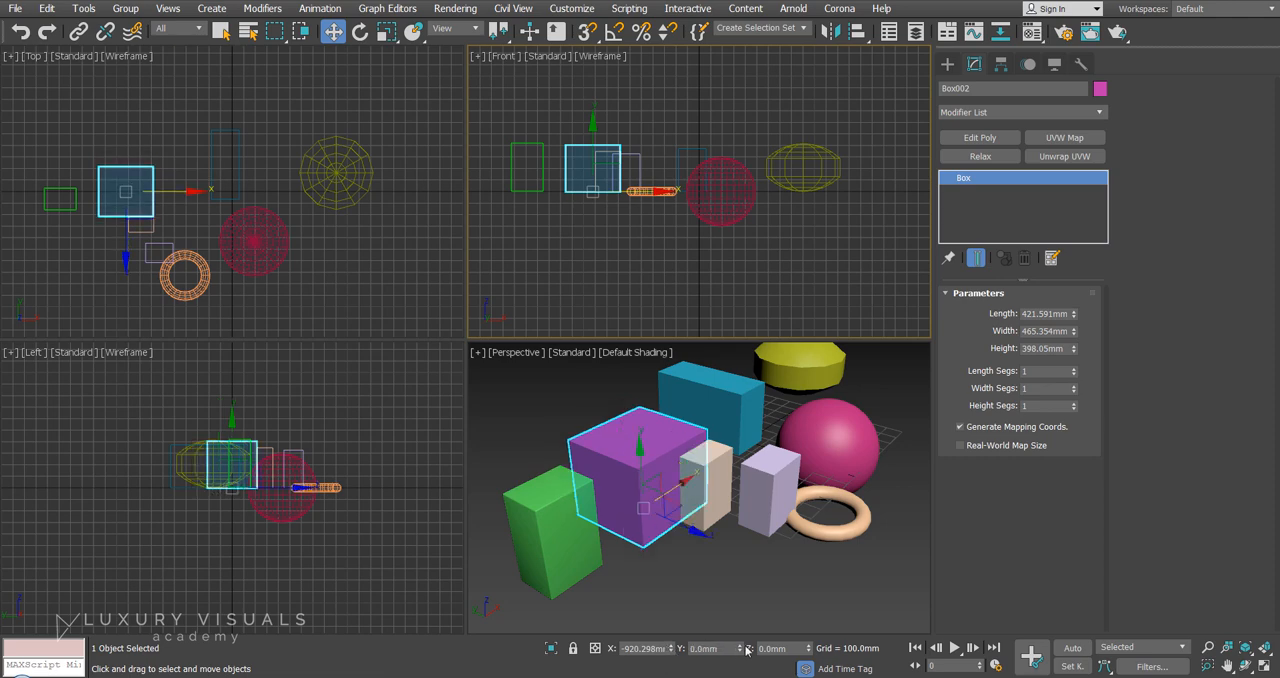
{"action": "left_click_drag", "start_coordinate": [741, 648], "coordinate": [761, 616]}
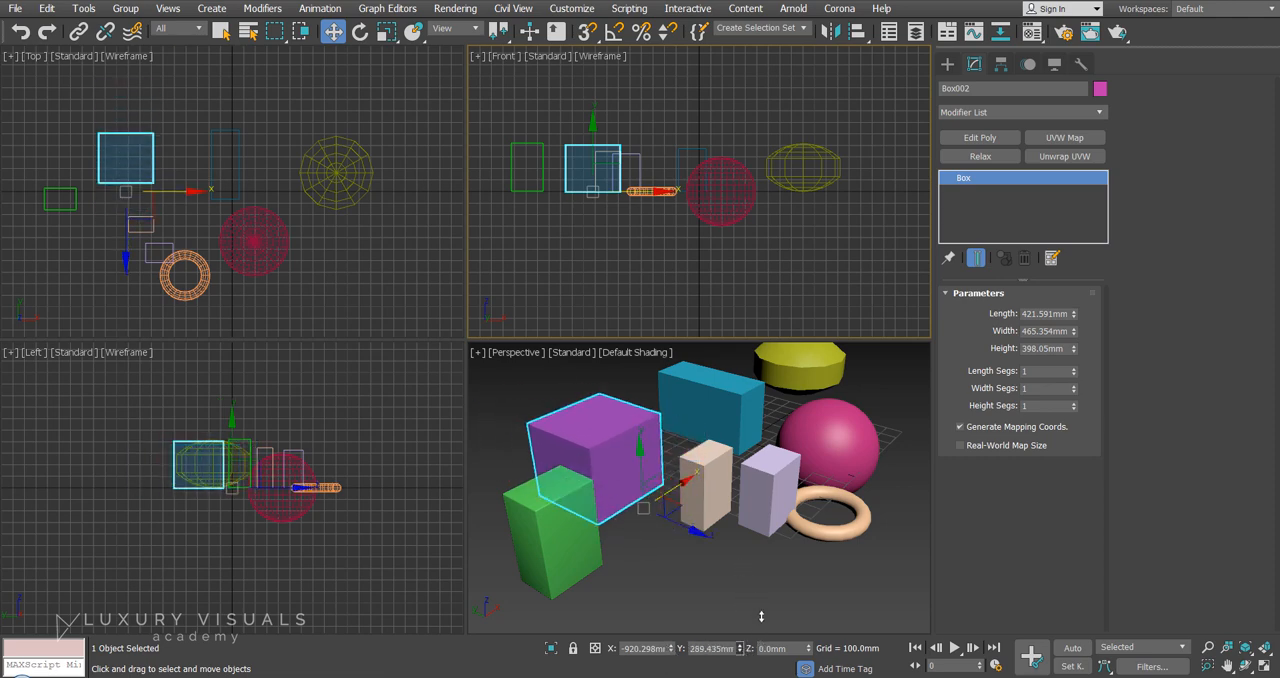
Rotate the magenta box by about 4.7 degrees around its Z axis.
{"action": "left_click", "coordinate": [621, 453]}
{"action": "right_click", "coordinate": [636, 443]}
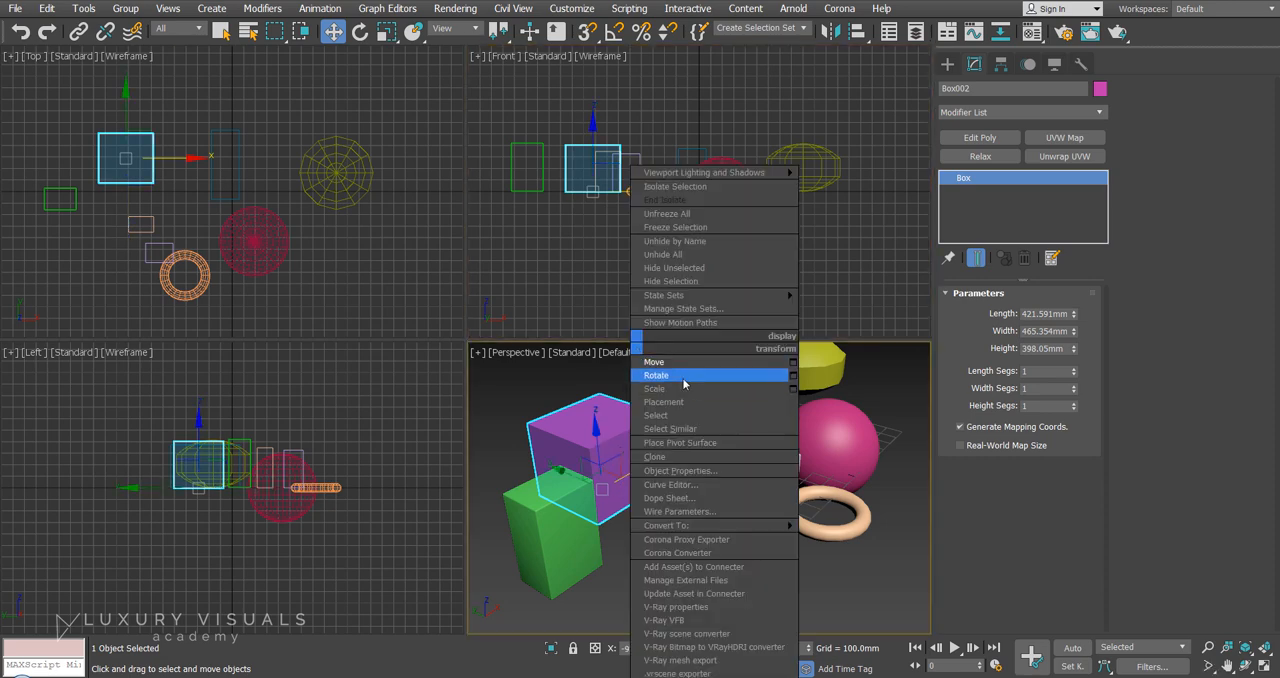
{"action": "left_click", "coordinate": [683, 378]}
{"action": "left_click_drag", "start_coordinate": [605, 524], "coordinate": [631, 526]}
Try tilting the magenta box around its other axes and undo those rotations.
{"action": "left_click_drag", "start_coordinate": [594, 479], "coordinate": [620, 477]}
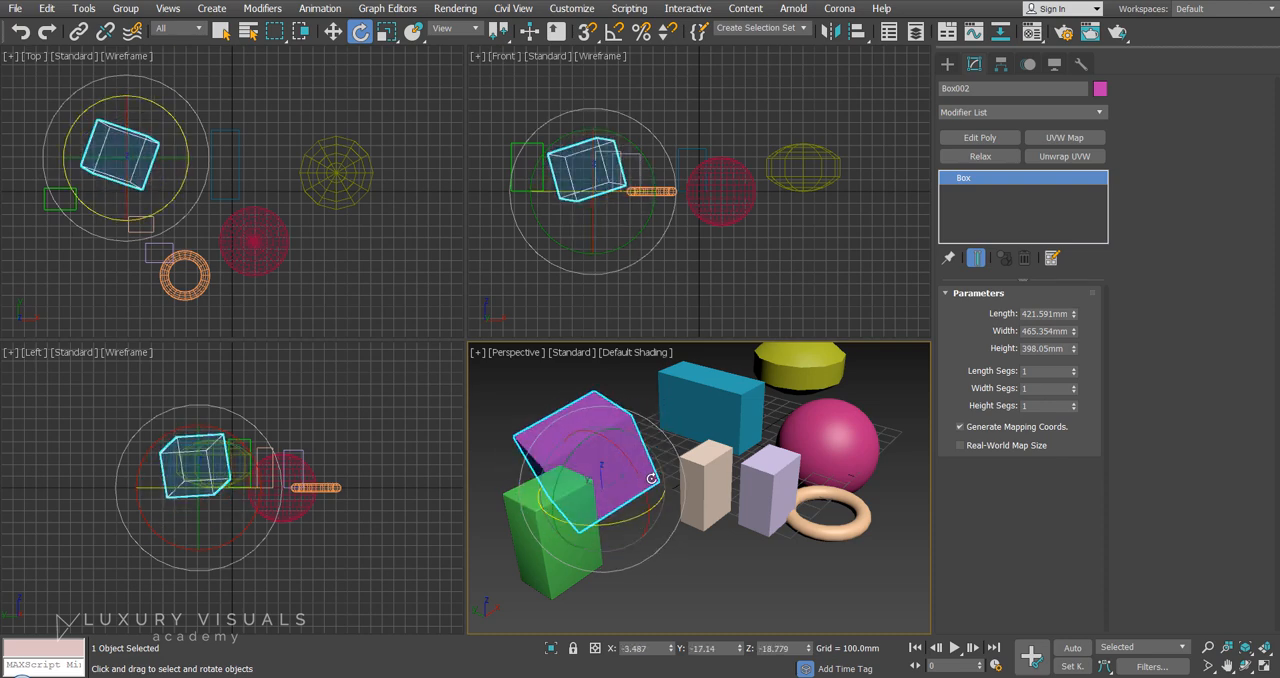
{"action": "key", "text": "ctrl+z"}
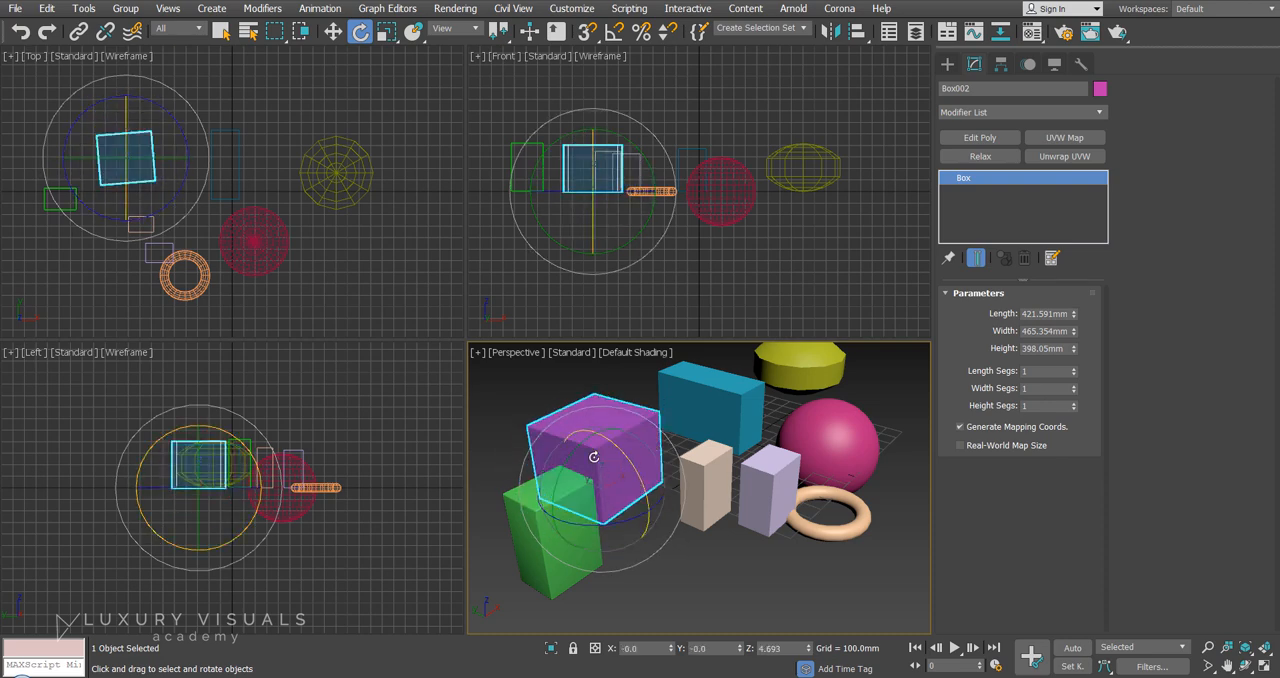
{"action": "left_click_drag", "start_coordinate": [574, 456], "coordinate": [644, 399]}
{"action": "key", "text": "ctrl+z"}
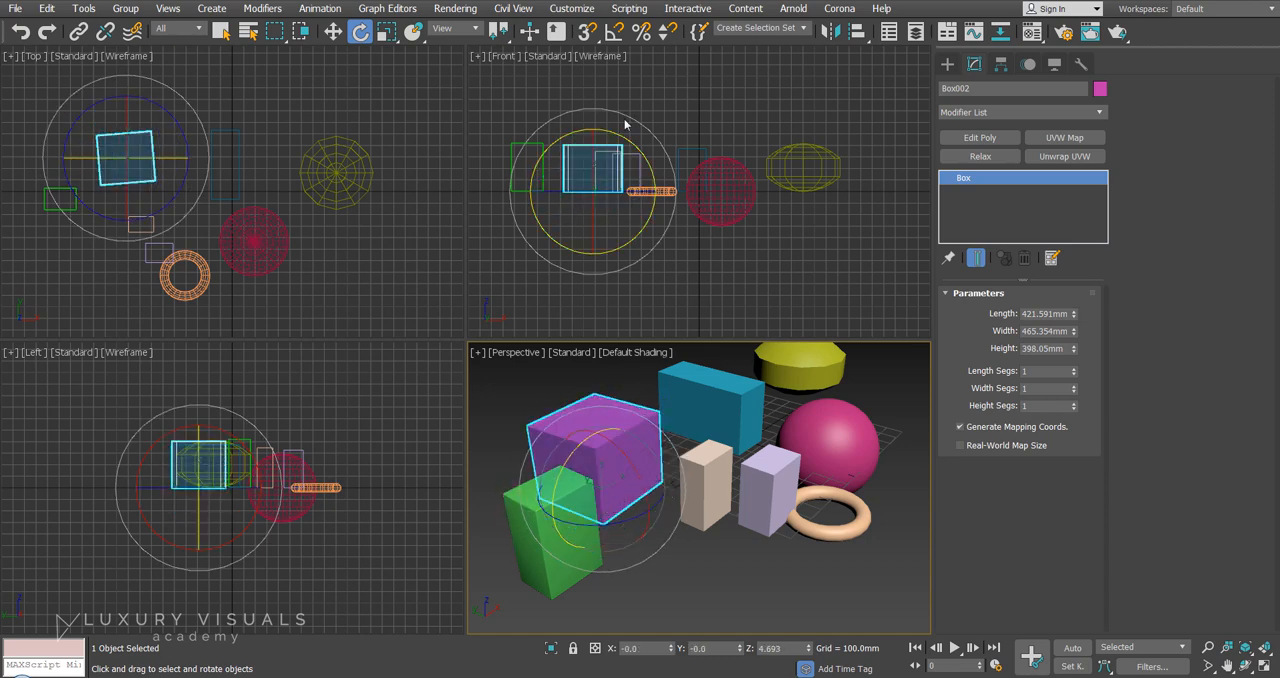
Scale the magenta box to about 122% along Z and 125% along Y, with a slight final size reduction.
{"action": "right_click", "coordinate": [671, 343]}
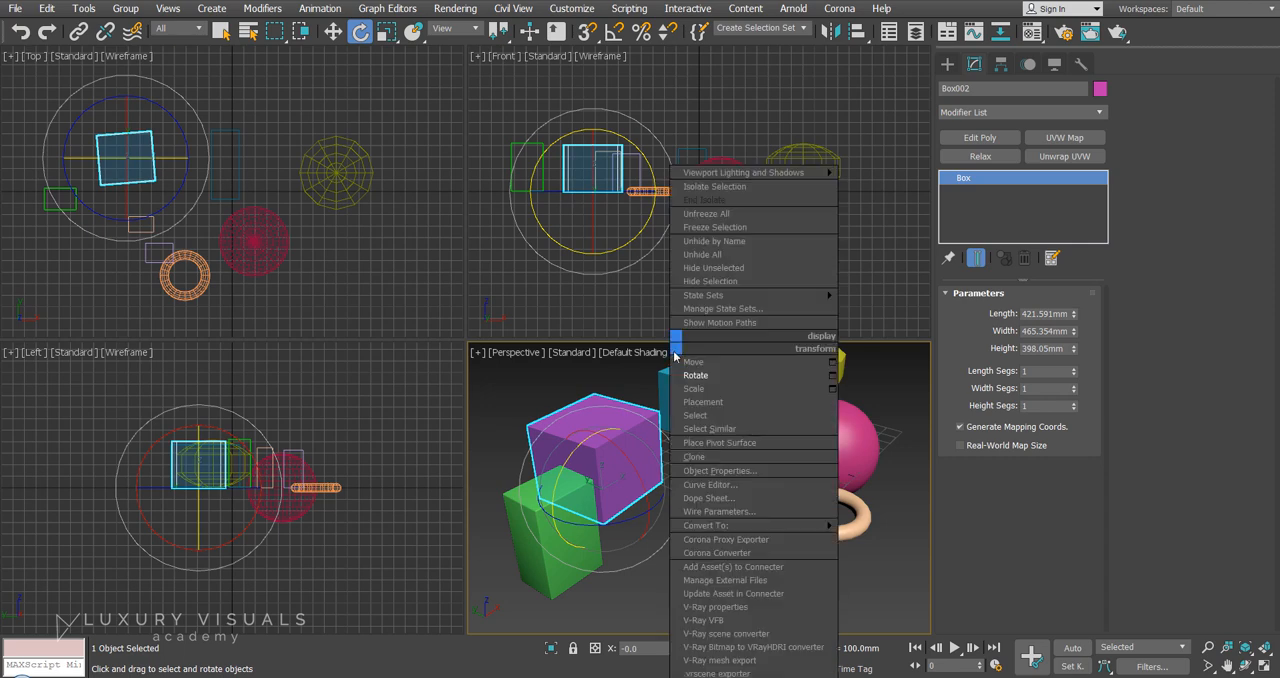
{"action": "left_click", "coordinate": [725, 386]}
{"action": "mouse_move", "coordinate": [596, 440]}
{"action": "left_mouse_down"}
{"action": "mouse_move", "coordinate": [588, 354]}
{"action": "mouse_move", "coordinate": [611, 451]}
{"action": "mouse_move", "coordinate": [611, 433]}
{"action": "left_mouse_up"}
{"action": "key", "text": "ctrl+z"}
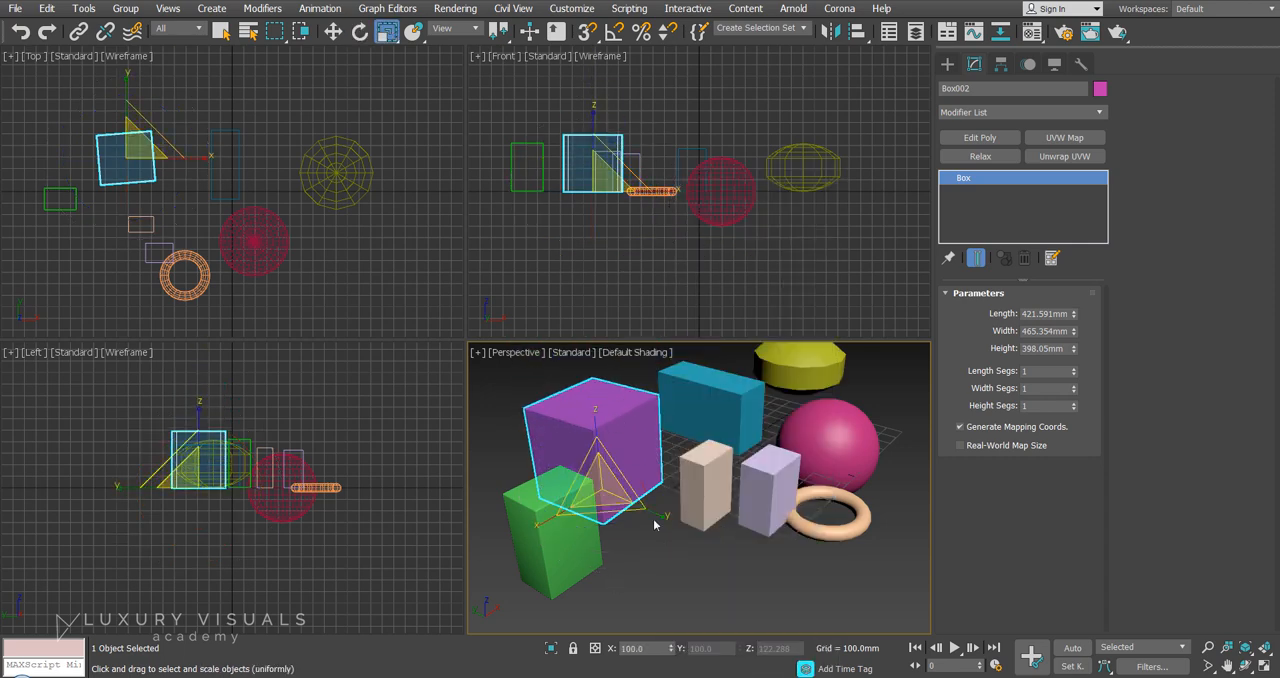
{"action": "mouse_move", "coordinate": [653, 517]}
{"action": "left_mouse_down"}
{"action": "mouse_move", "coordinate": [689, 544]}
{"action": "mouse_move", "coordinate": [662, 527]}
{"action": "left_mouse_up"}
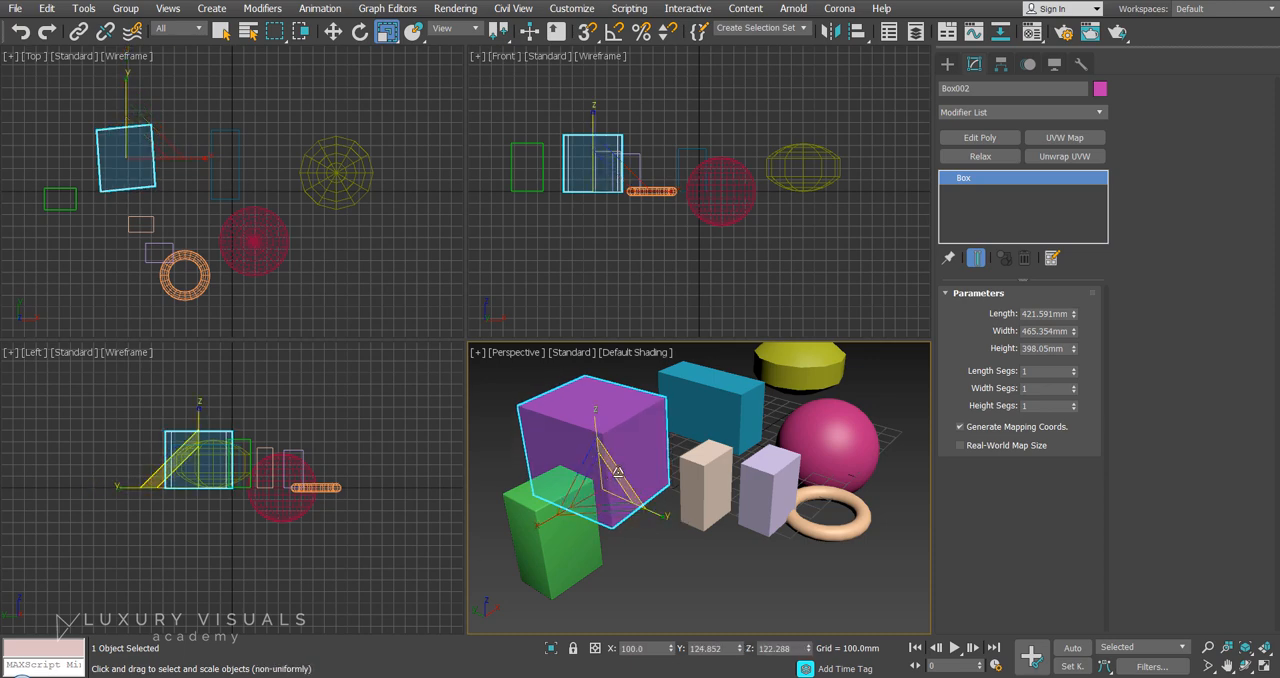
{"action": "left_click_drag", "start_coordinate": [622, 464], "coordinate": [628, 492]}
Move the magenta box in the XZ plane to about X -870 mm and Z -169 mm.
{"action": "right_click", "coordinate": [628, 492]}
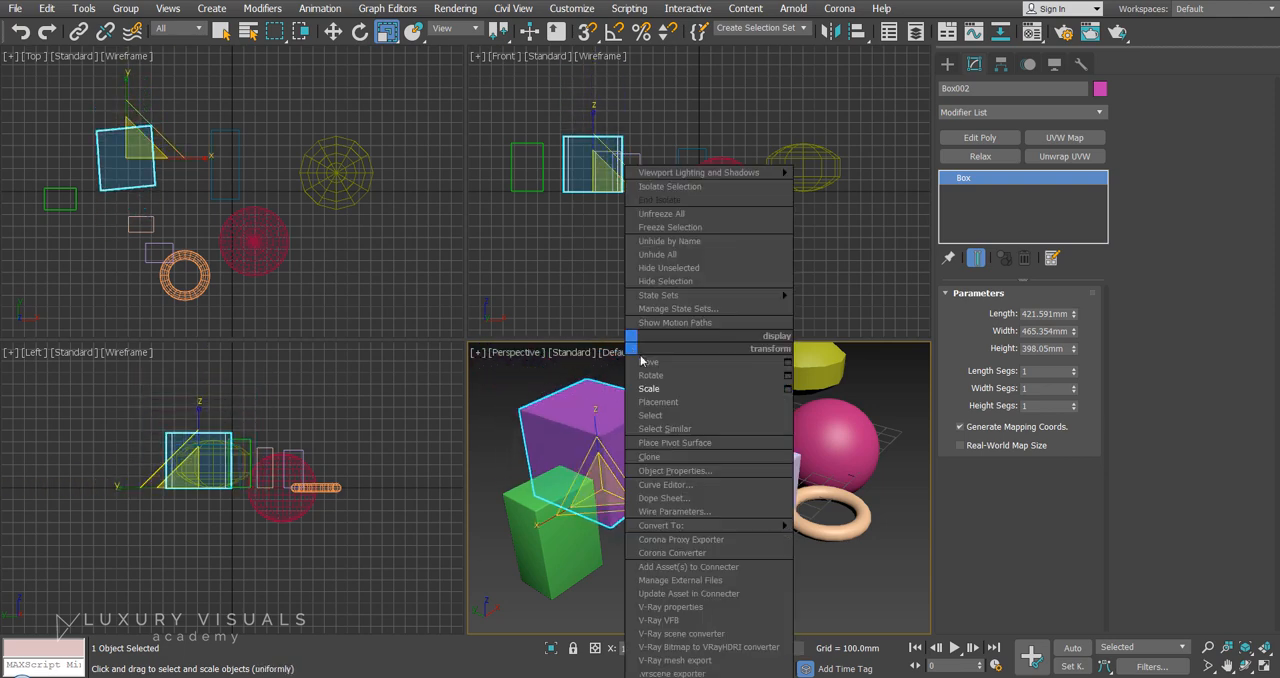
{"action": "left_click", "coordinate": [680, 362]}
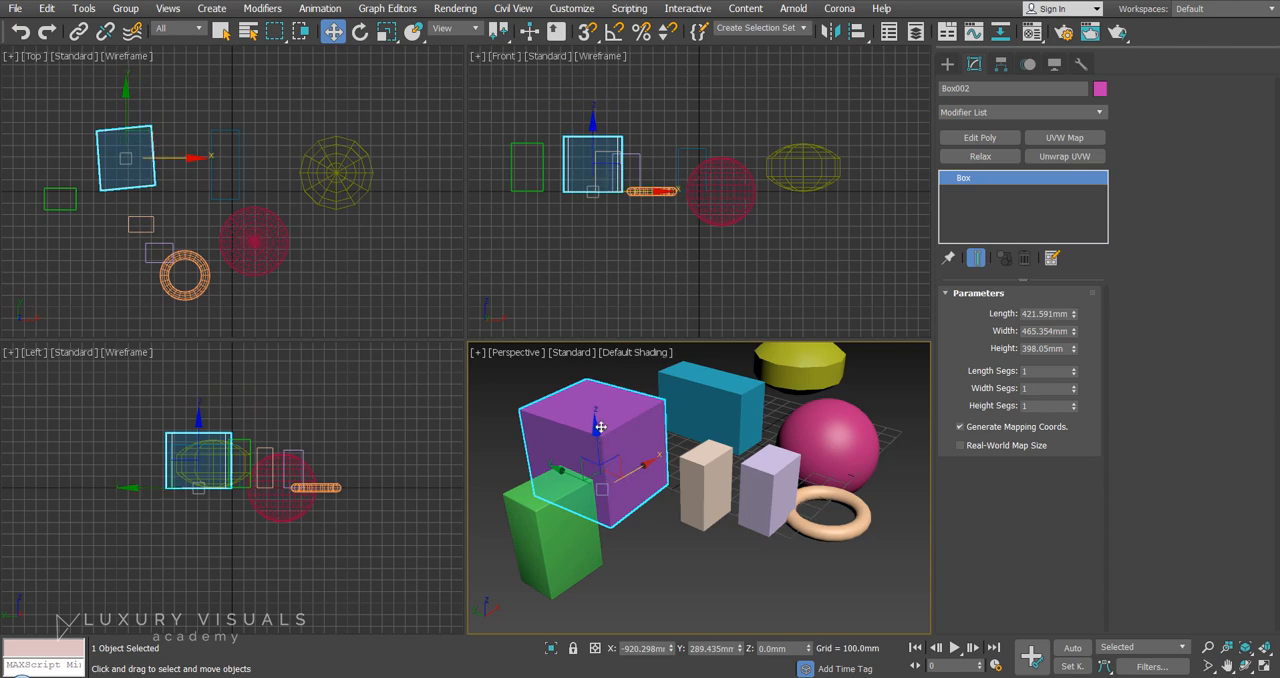
{"action": "left_click_drag", "start_coordinate": [618, 459], "coordinate": [628, 490]}
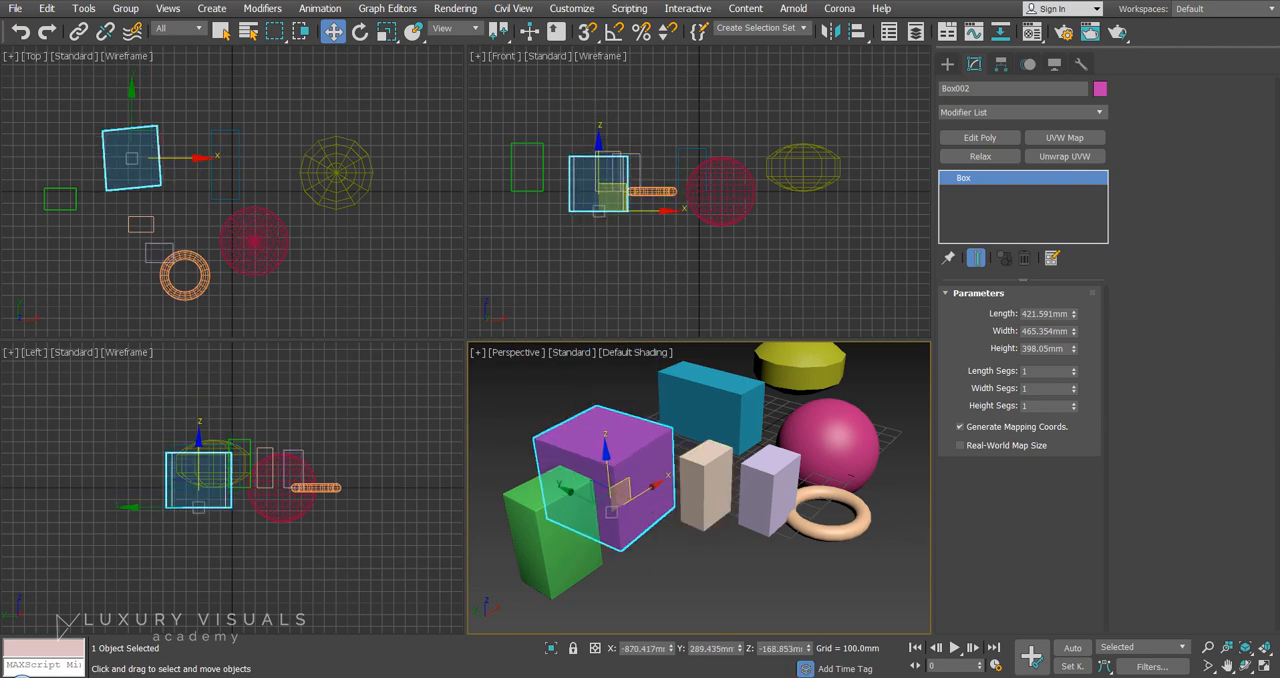